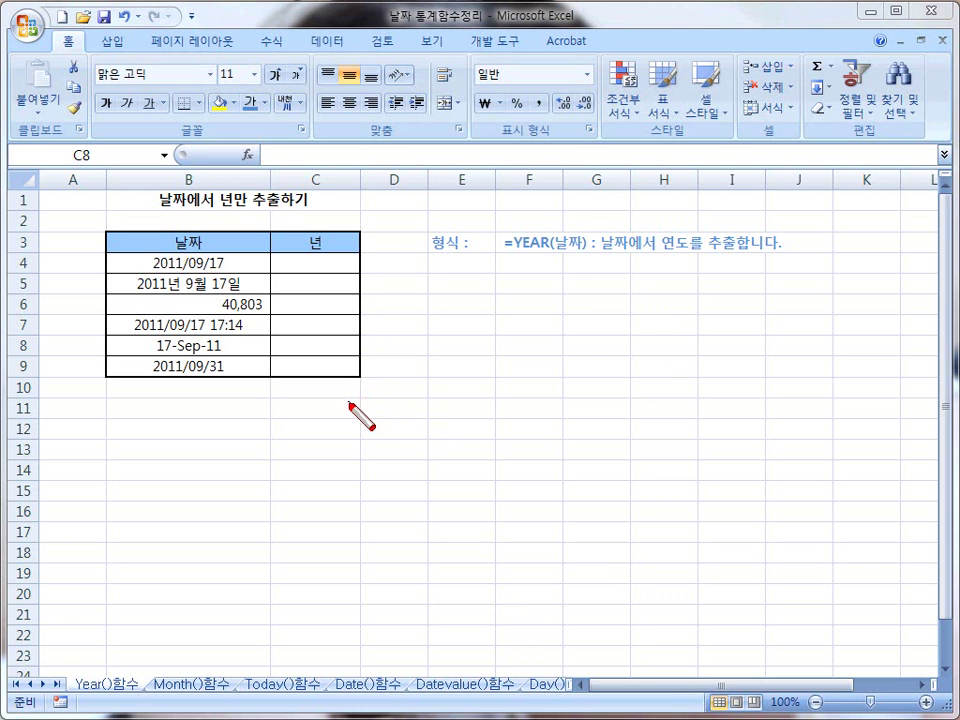
{"action": "mouse_move", "coordinate": [104, 233]}
{"action": "left_mouse_down"}
{"action": "mouse_move", "coordinate": [251, 369]}
{"action": "mouse_move", "coordinate": [360, 380]}
{"action": "left_mouse_up"}
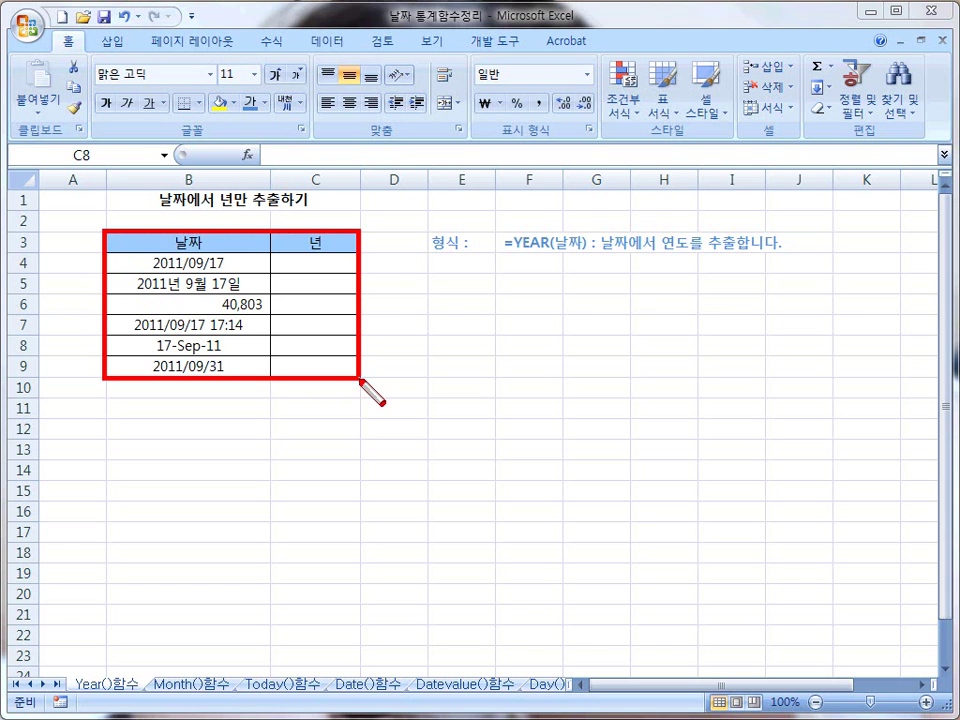
{"action": "key", "text": "Escape"}
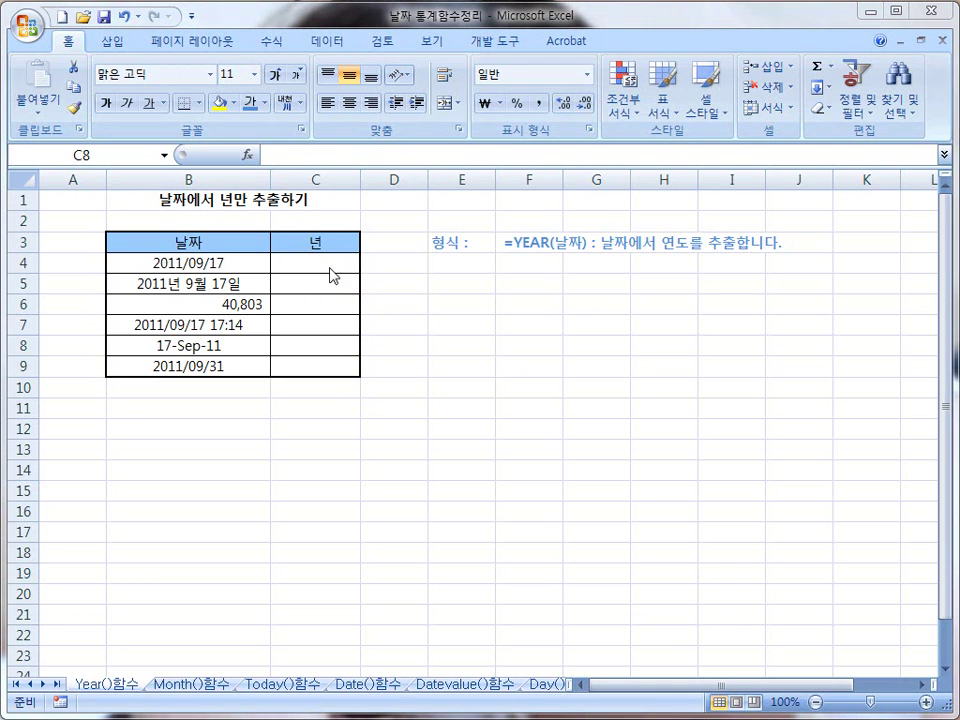
{"action": "key", "text": "Escape"}
Extract the year of the first date by entering =YEAR(B4) in cell C4
{"action": "left_click", "coordinate": [299, 253]}
{"action": "left_click", "coordinate": [279, 157]}
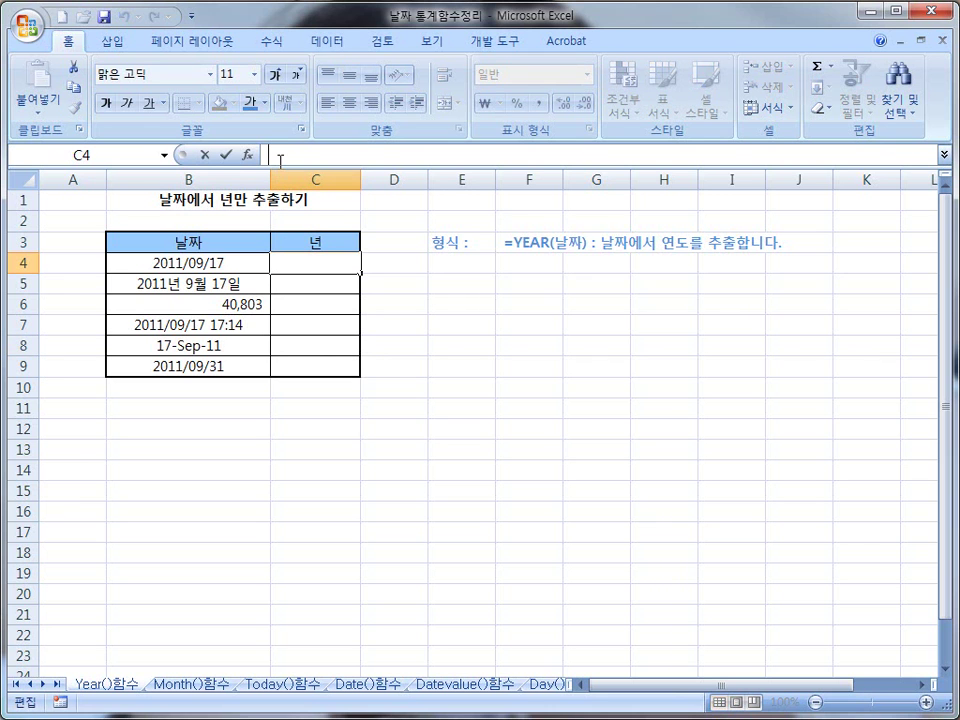
{"action": "type", "text": "="}
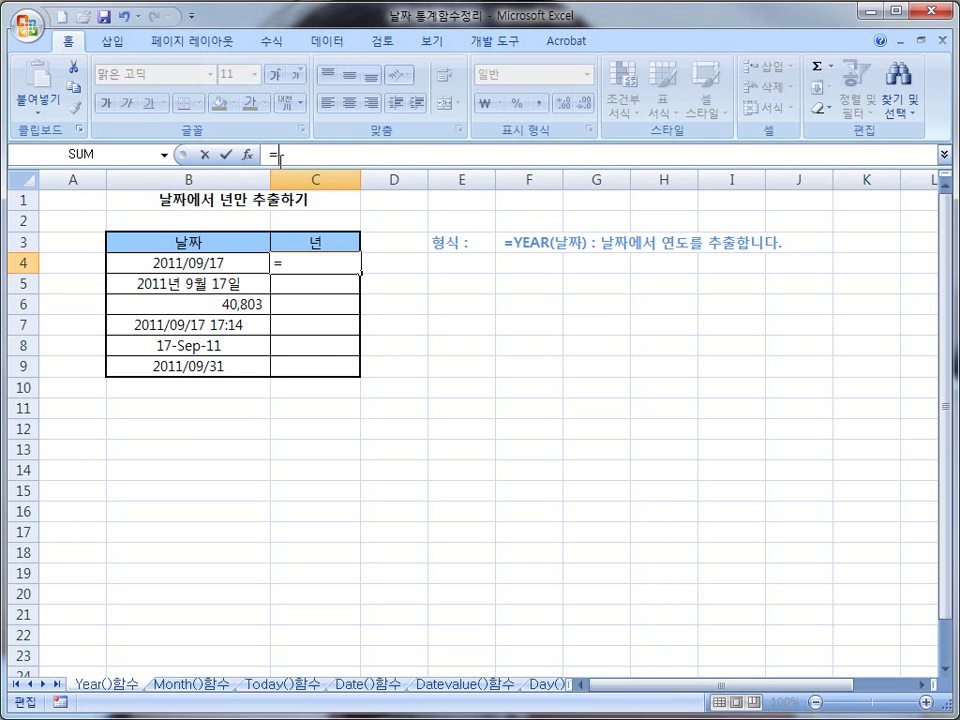
{"action": "type", "text": "YEAR("}
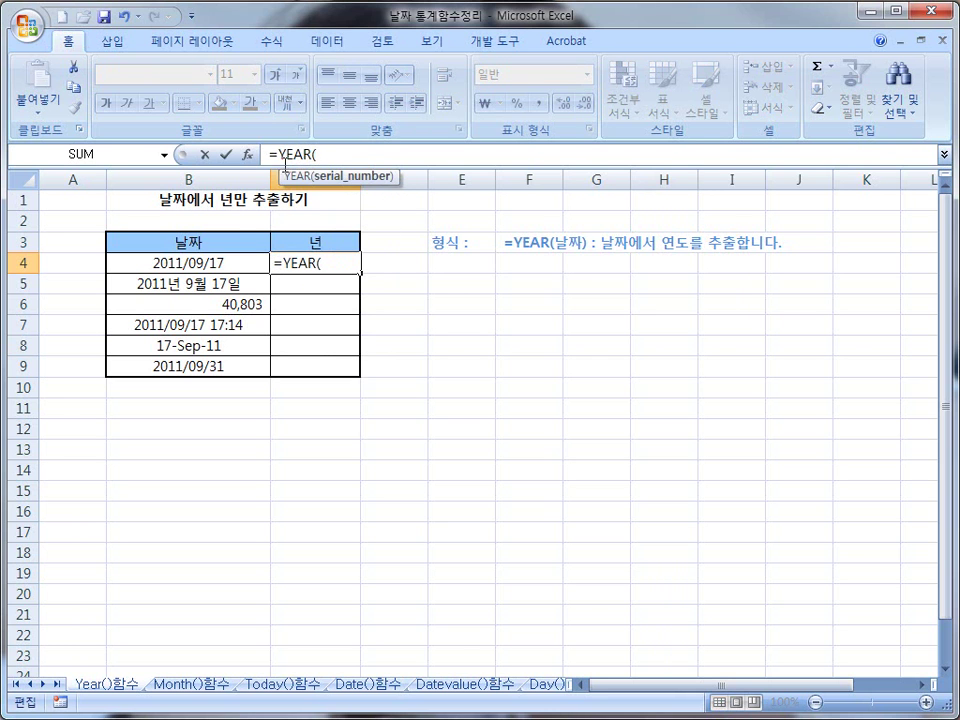
{"action": "left_click_drag", "start_coordinate": [103, 252], "coordinate": [266, 280]}
{"action": "left_click", "coordinate": [257, 263]}
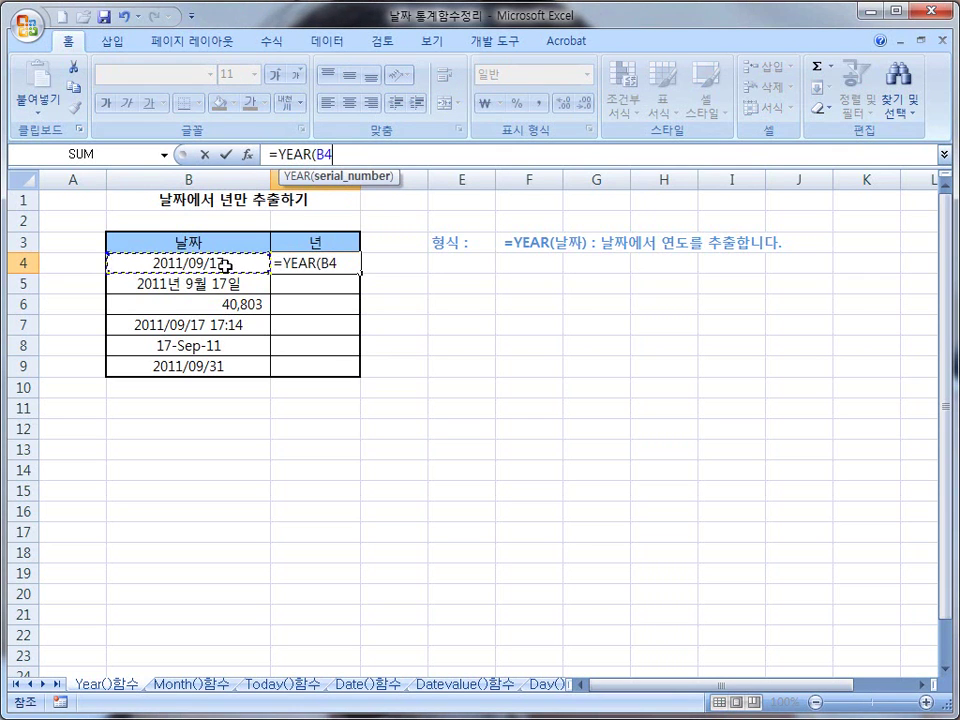
{"action": "type", "text": ")"}
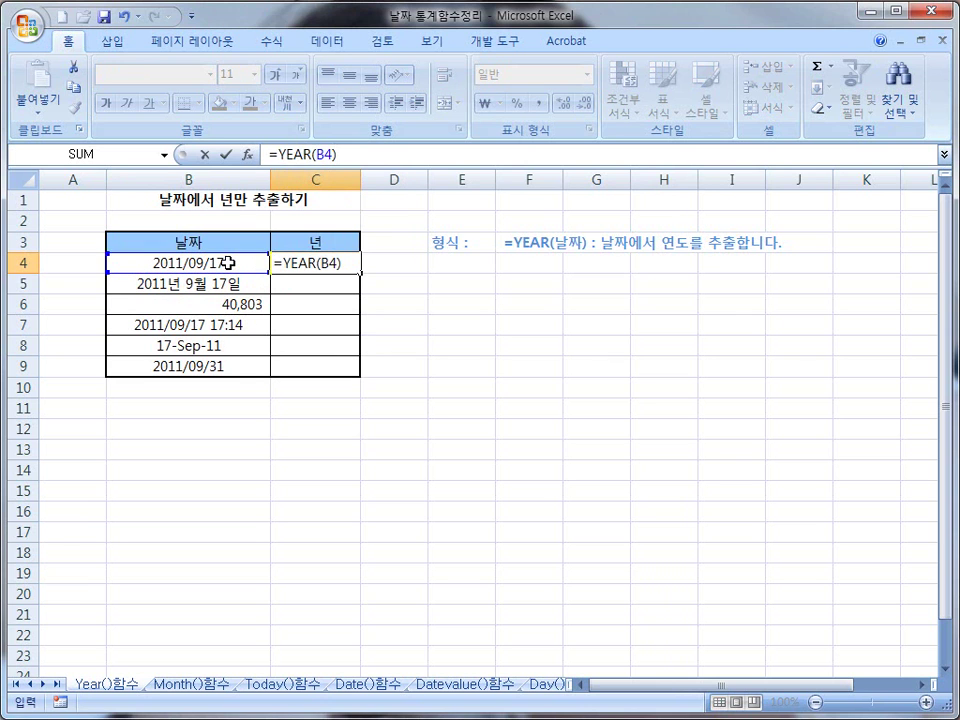
{"action": "key", "text": "Return"}
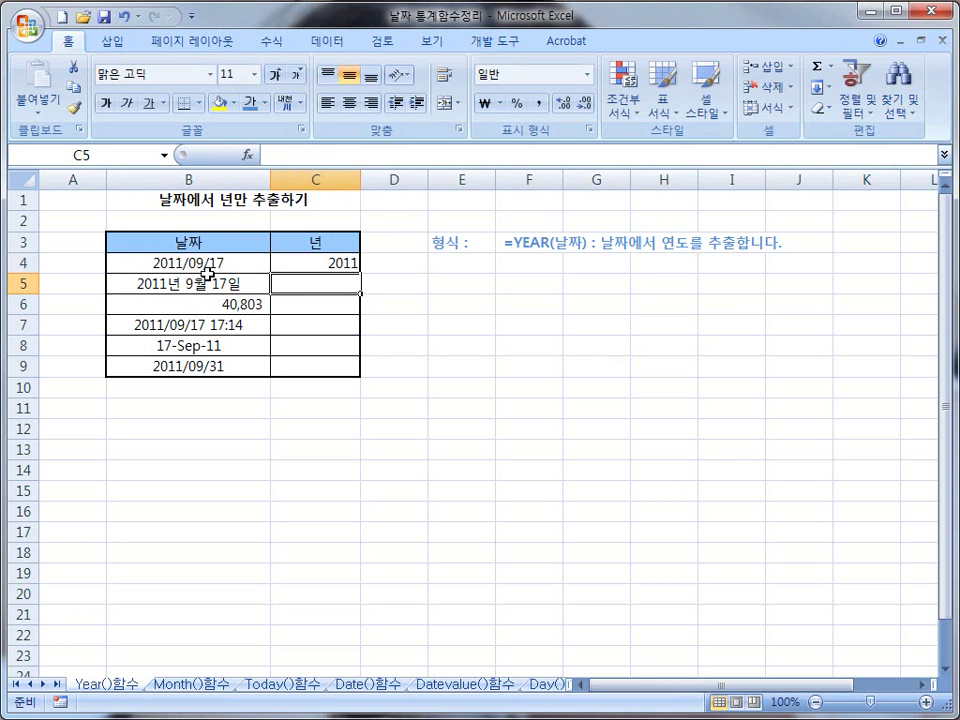
{"action": "left_click", "coordinate": [326, 261]}
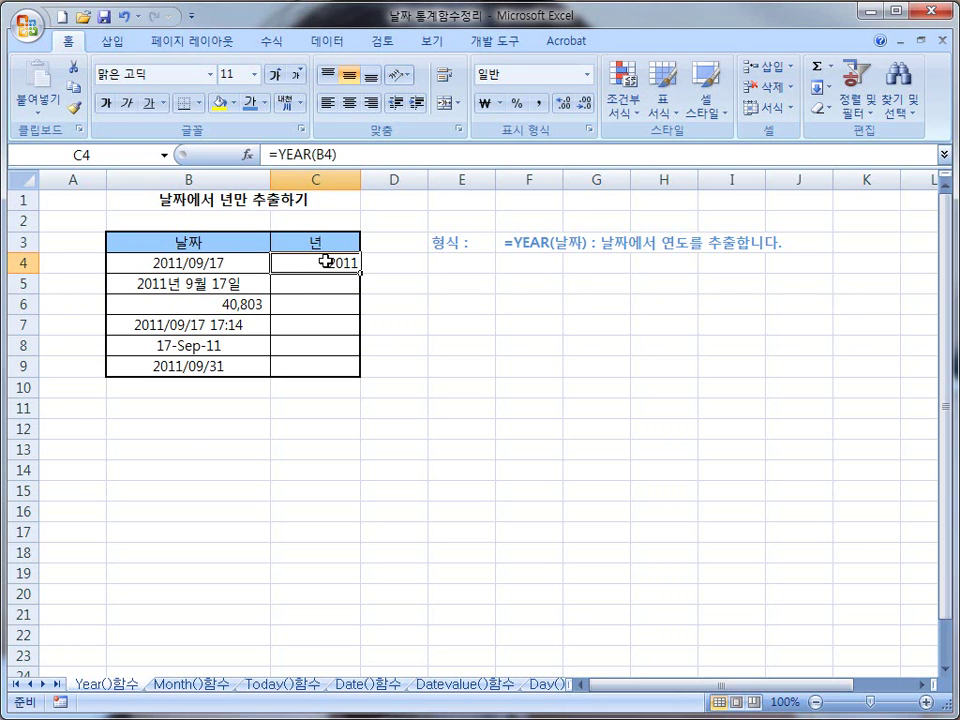
Extract the year of the serial-number date in B6 by entering =YEAR(B6) in cell C6
{"action": "key", "text": "ctrl+shift+d"}
{"action": "mouse_move", "coordinate": [122, 292]}
{"action": "left_mouse_down"}
{"action": "mouse_move", "coordinate": [205, 318]}
{"action": "mouse_move", "coordinate": [272, 316]}
{"action": "left_mouse_up"}
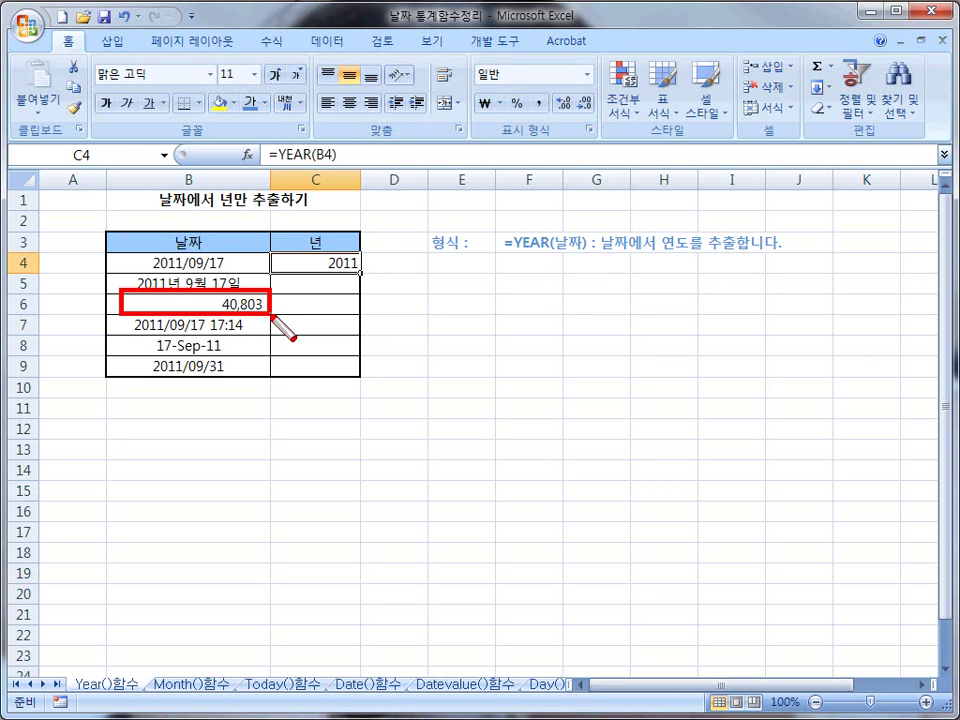
{"action": "key", "text": "Escape"}
{"action": "left_click", "coordinate": [300, 307]}
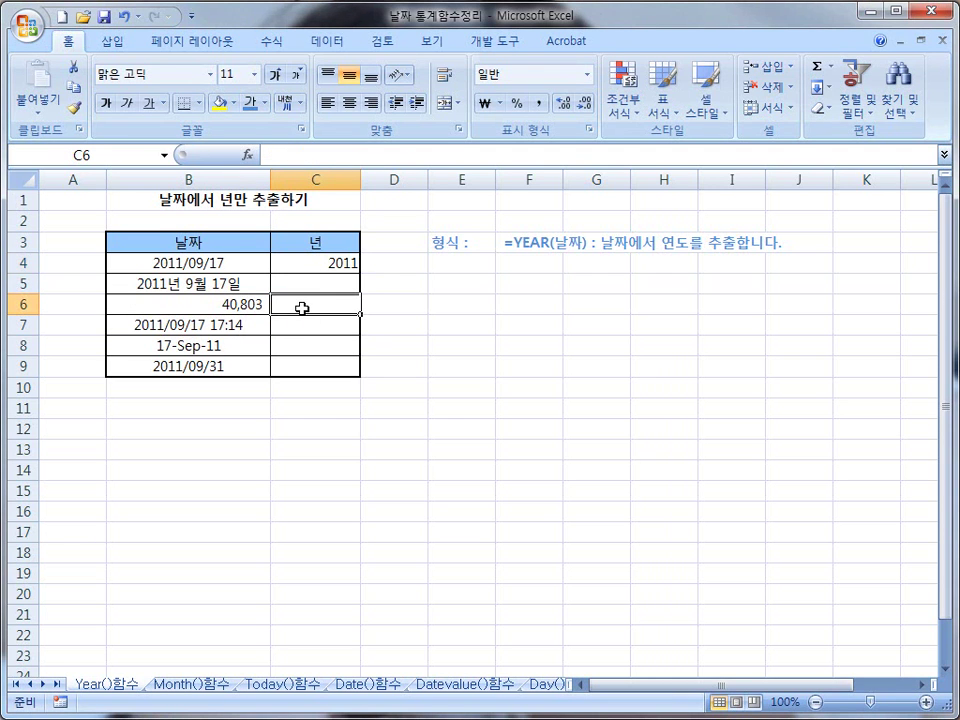
{"action": "type", "text": "="}
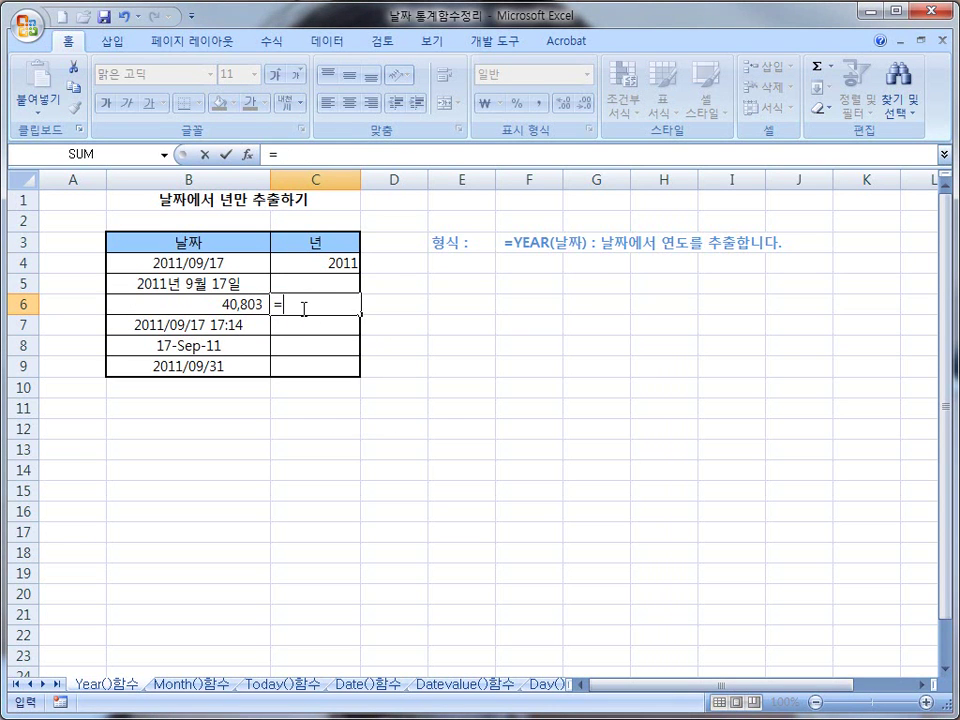
{"action": "type", "text": "YEAR("}
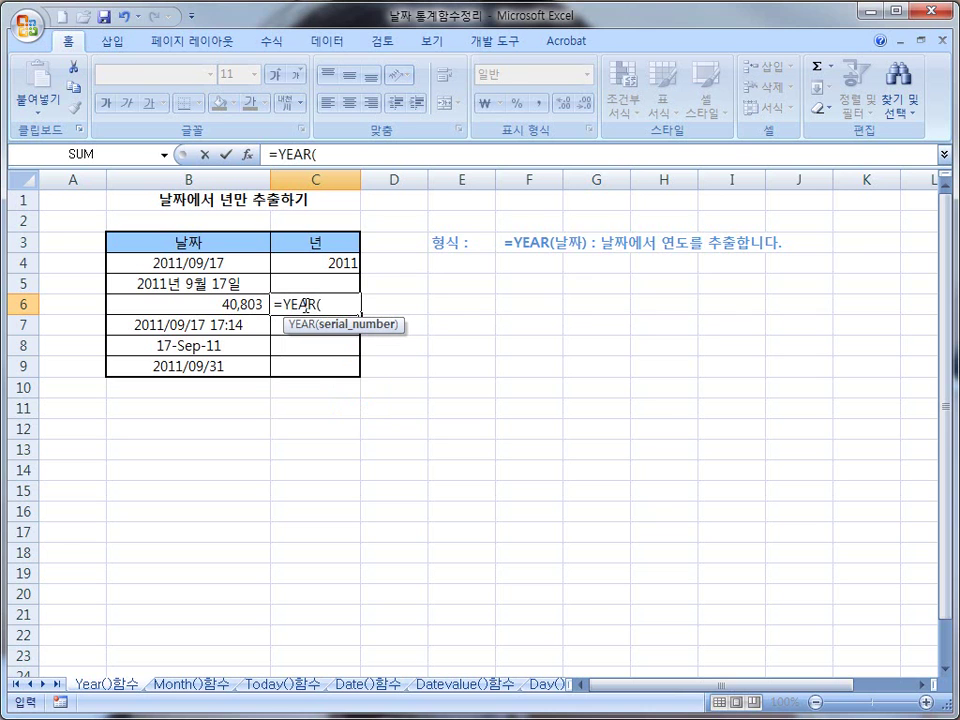
{"action": "left_click", "coordinate": [240, 304]}
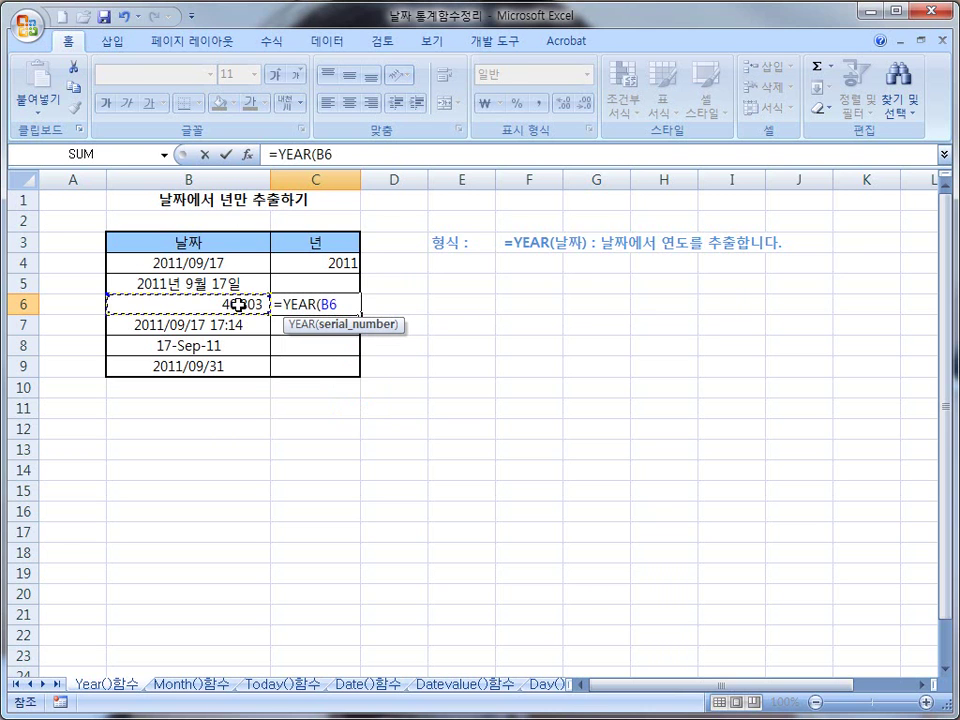
{"action": "type", "text": ")"}
{"action": "key", "text": "Return"}
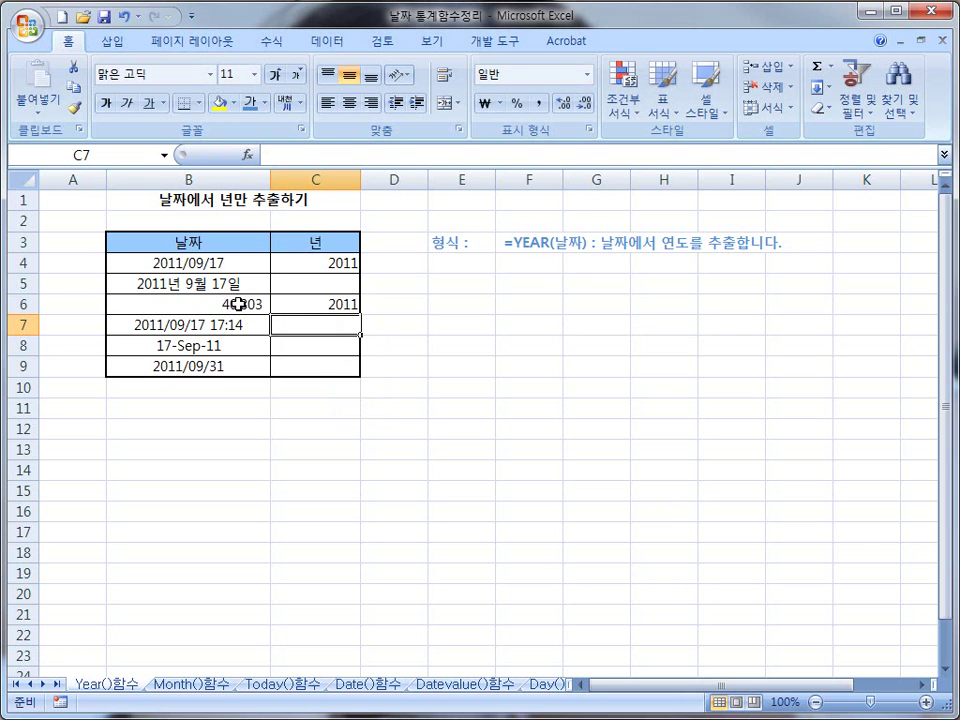
Enter the formula =YEAR(B9) in cell C9 for the table's last date
{"action": "left_click", "coordinate": [307, 369]}
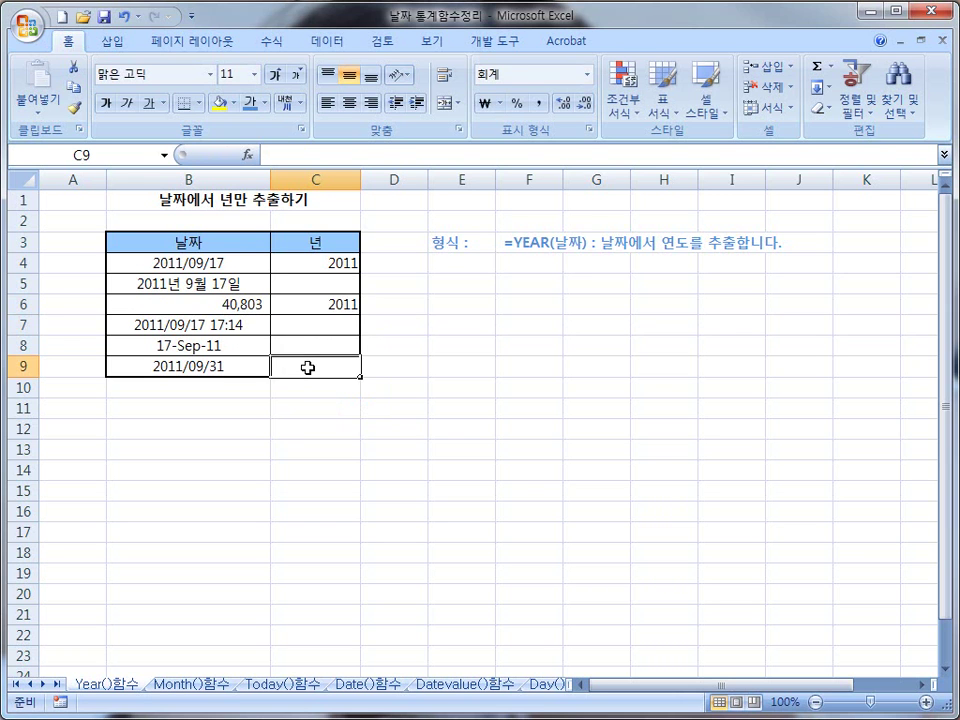
{"action": "type", "text": "="}
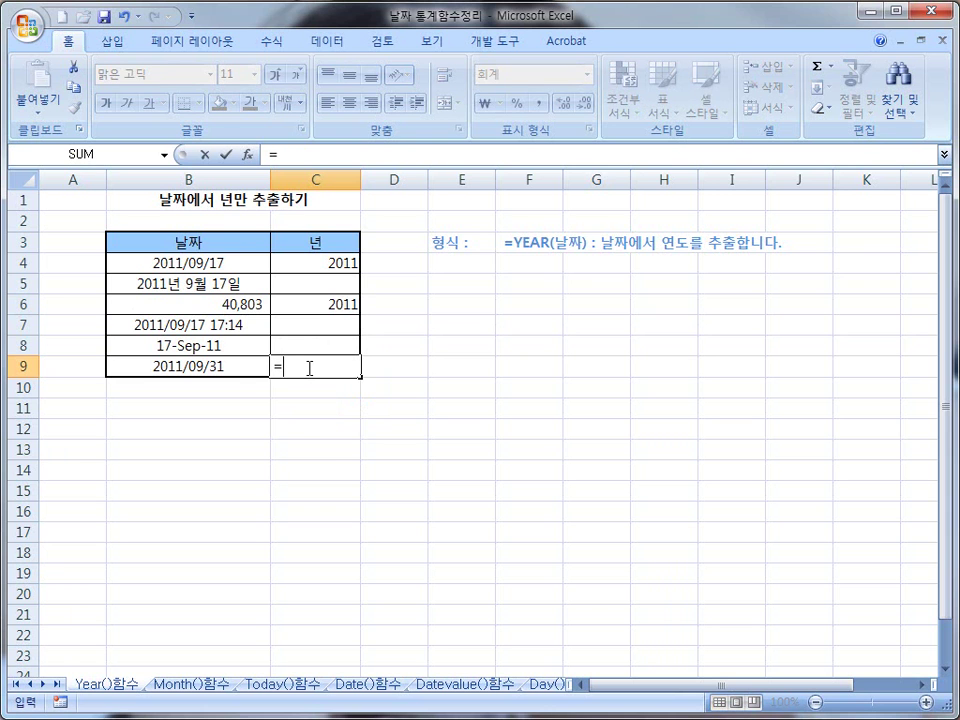
{"action": "type", "text": "YEAR"}
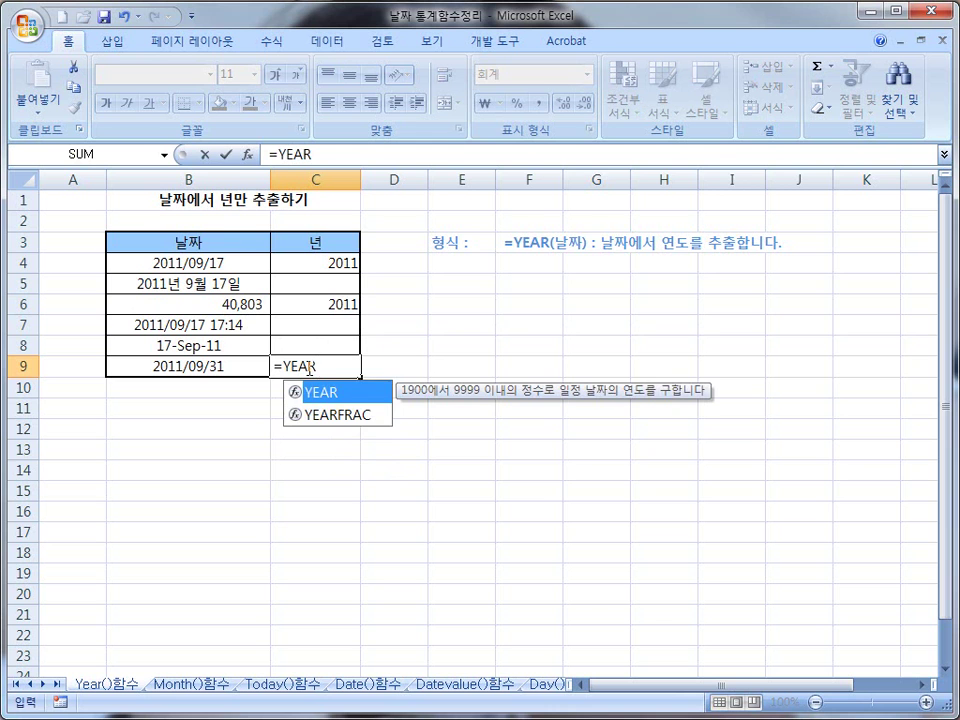
{"action": "type", "text": "("}
{"action": "left_click", "coordinate": [174, 367]}
{"action": "type", "text": ")"}
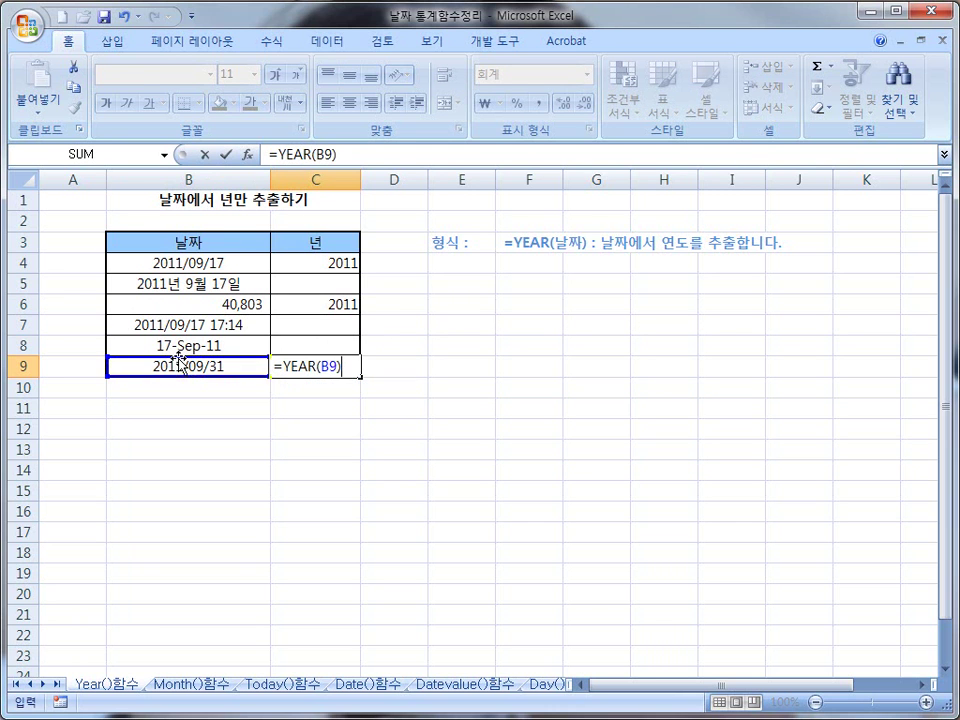
{"action": "key", "text": "Return"}
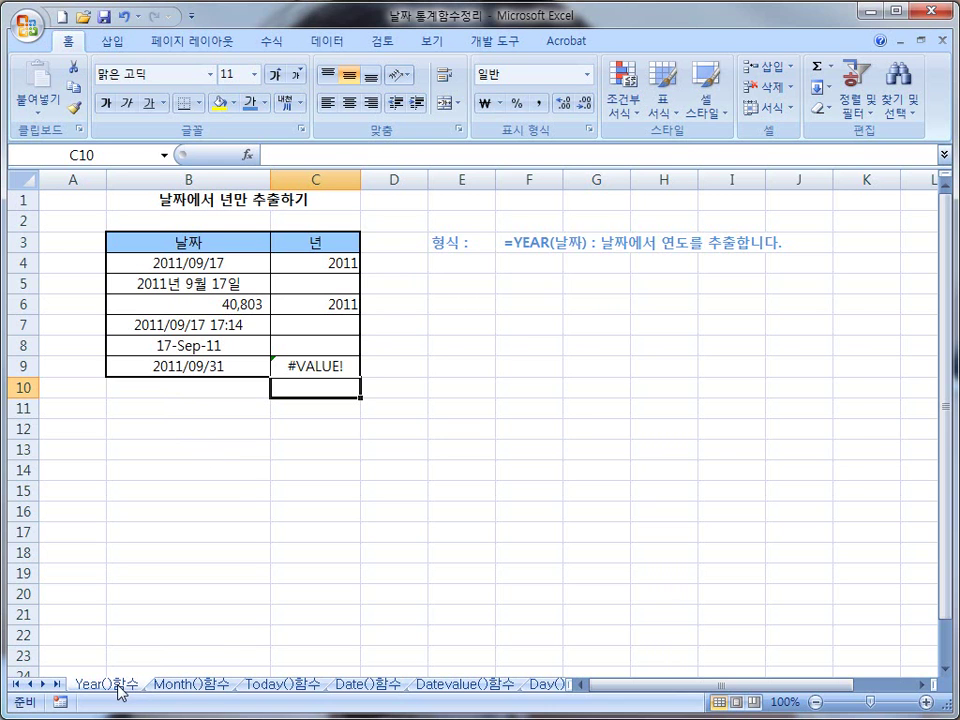
Switch to the Month()함수 sheet and enter =MONTH(B4) in cell C4 to extract the month of the first date
{"action": "left_click", "coordinate": [180, 690]}
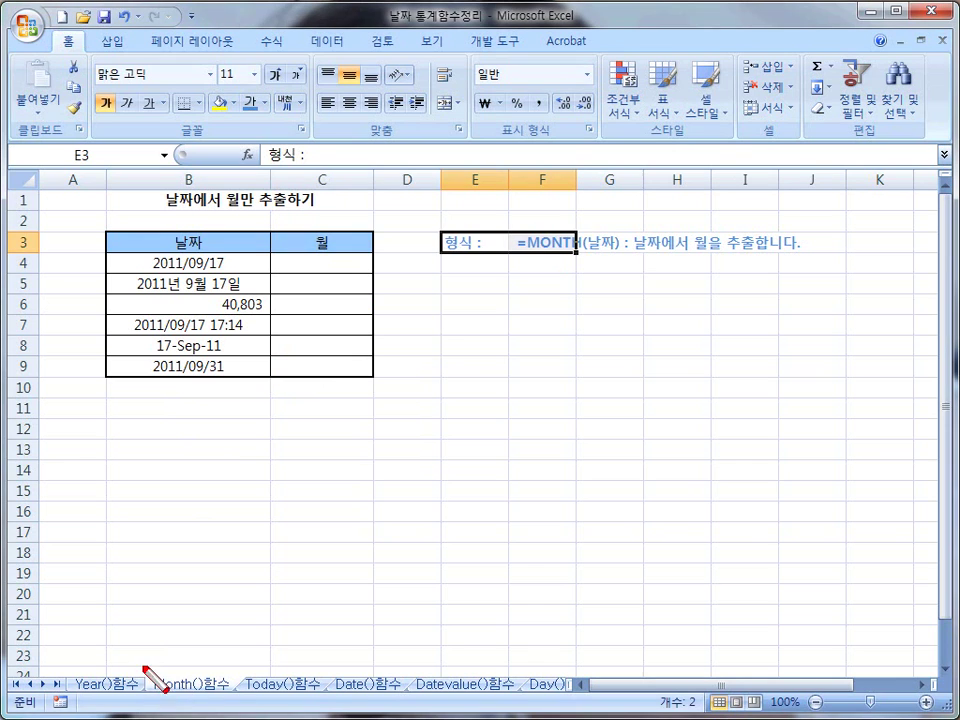
{"action": "left_click_drag", "start_coordinate": [141, 661], "coordinate": [245, 700]}
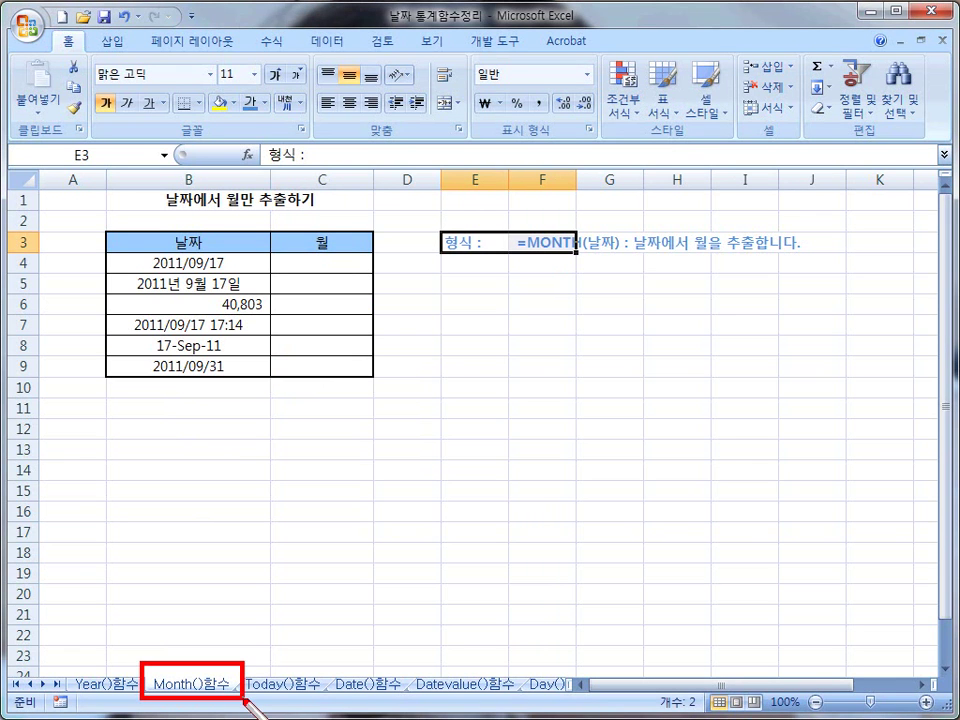
{"action": "key", "text": "Escape"}
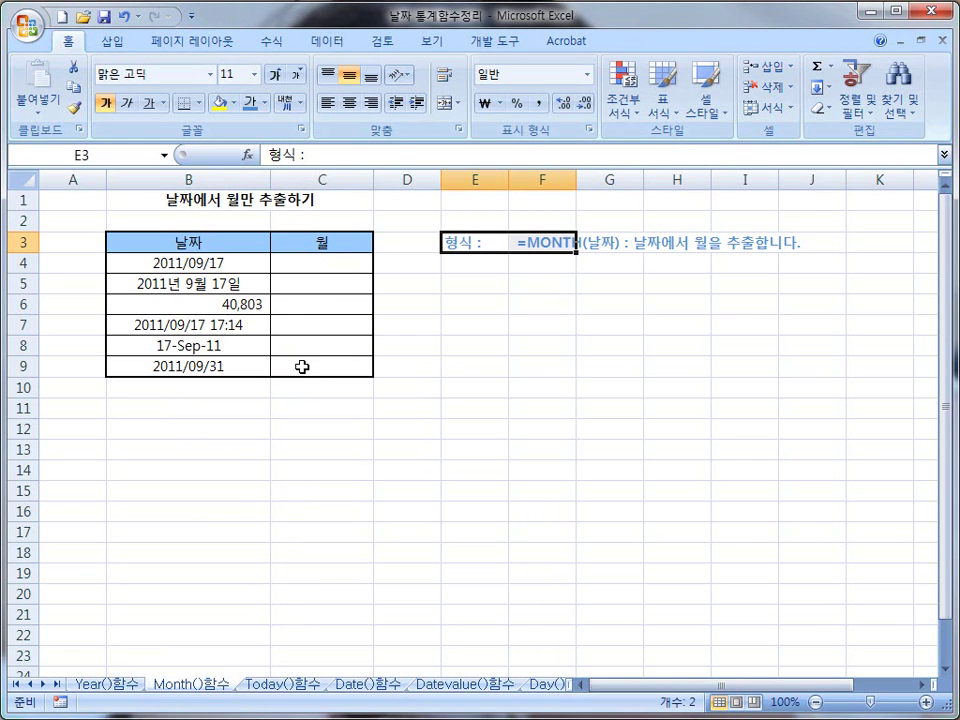
{"action": "left_click", "coordinate": [286, 262]}
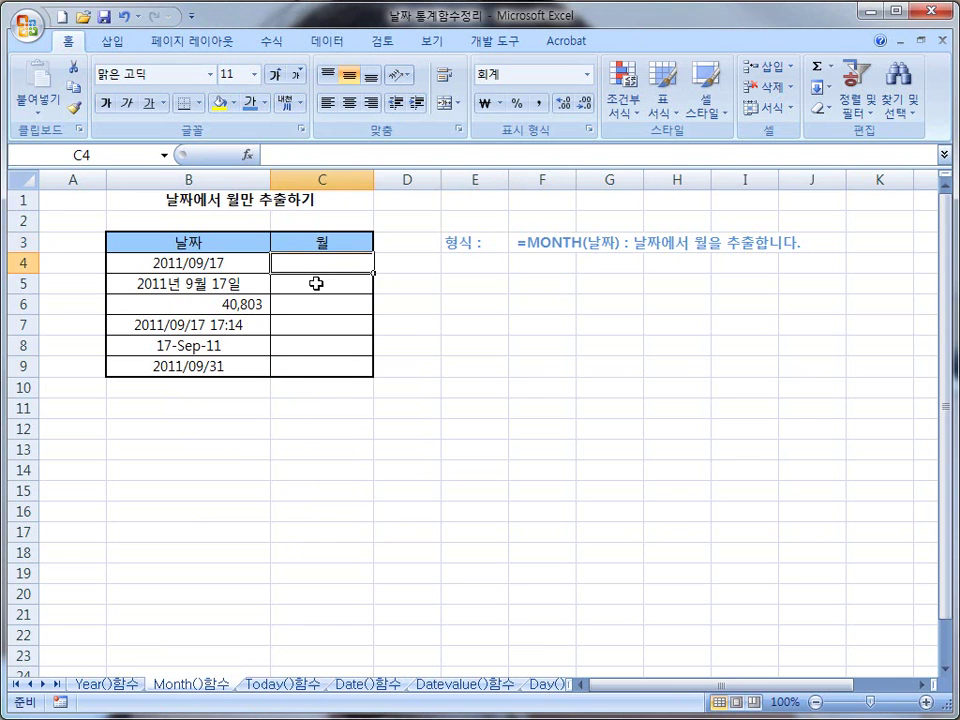
{"action": "key", "text": "ctrl+2"}
{"action": "left_click_drag", "start_coordinate": [272, 251], "coordinate": [376, 272]}
{"action": "key", "text": "Escape"}
{"action": "type", "text": "=MONTH"}
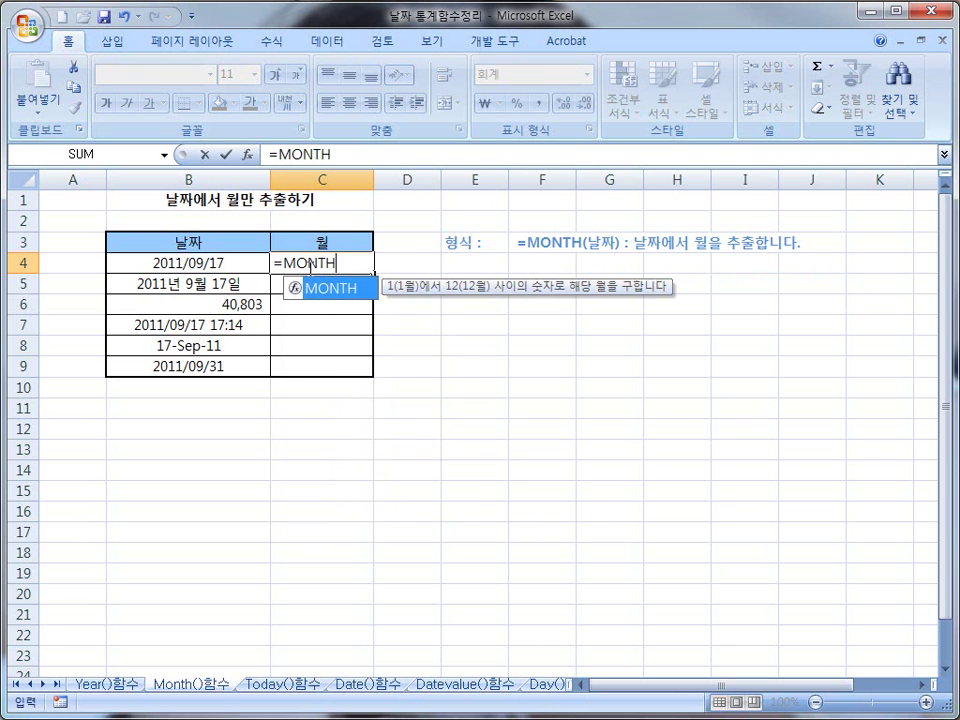
{"action": "type", "text": "("}
{"action": "left_click", "coordinate": [224, 265]}
{"action": "type", "text": ")"}
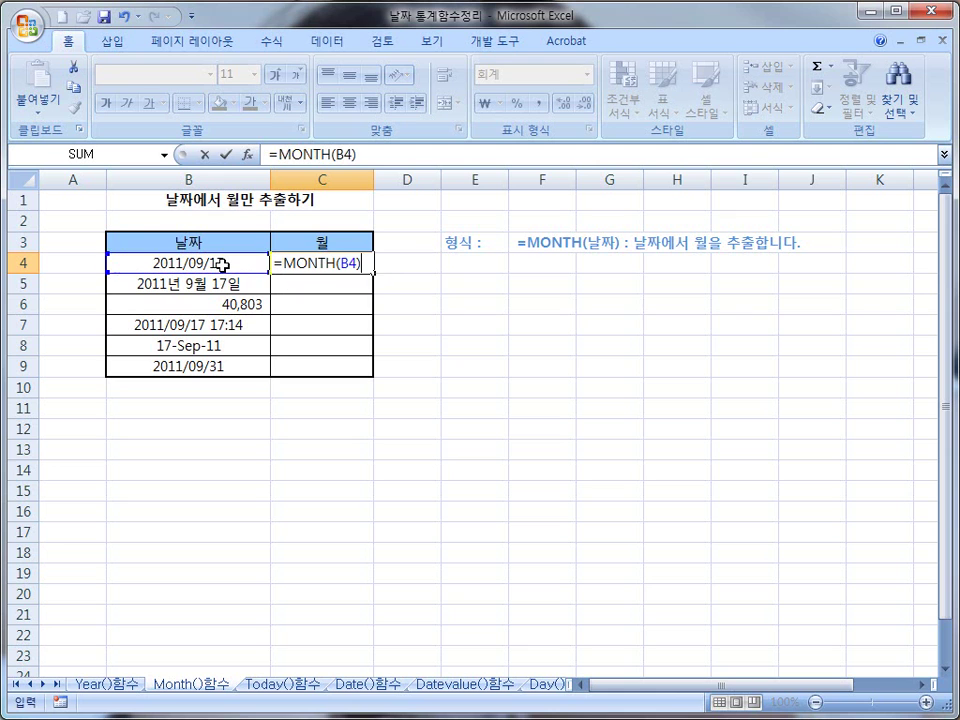
{"action": "key", "text": "Return"}
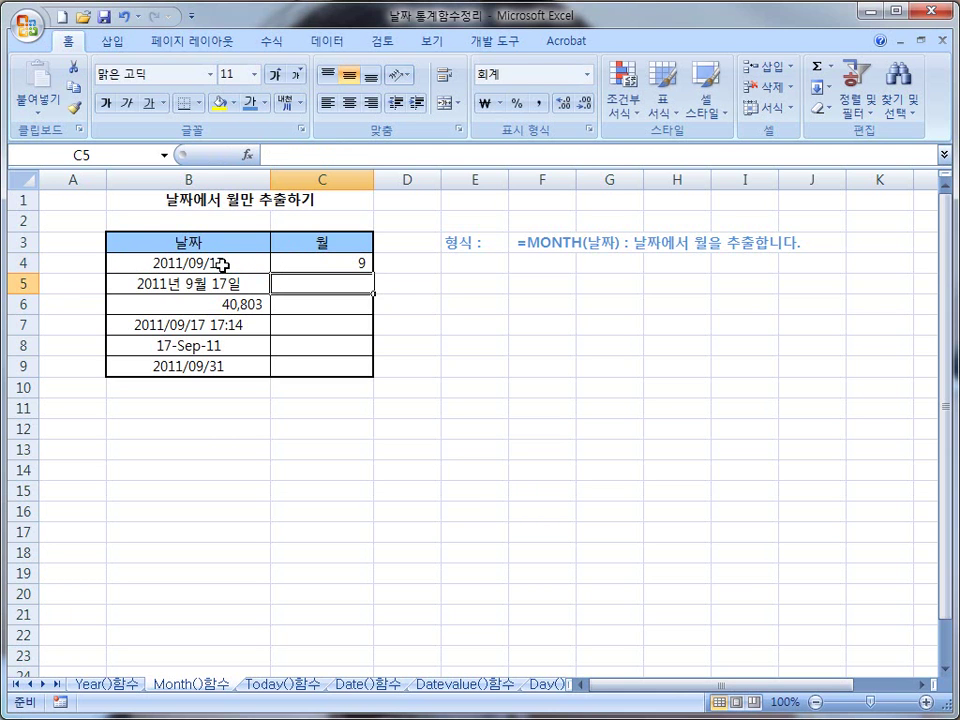
Fill the MONTH formula from C4 down through C9 for the remaining dates
{"action": "left_click", "coordinate": [313, 267]}
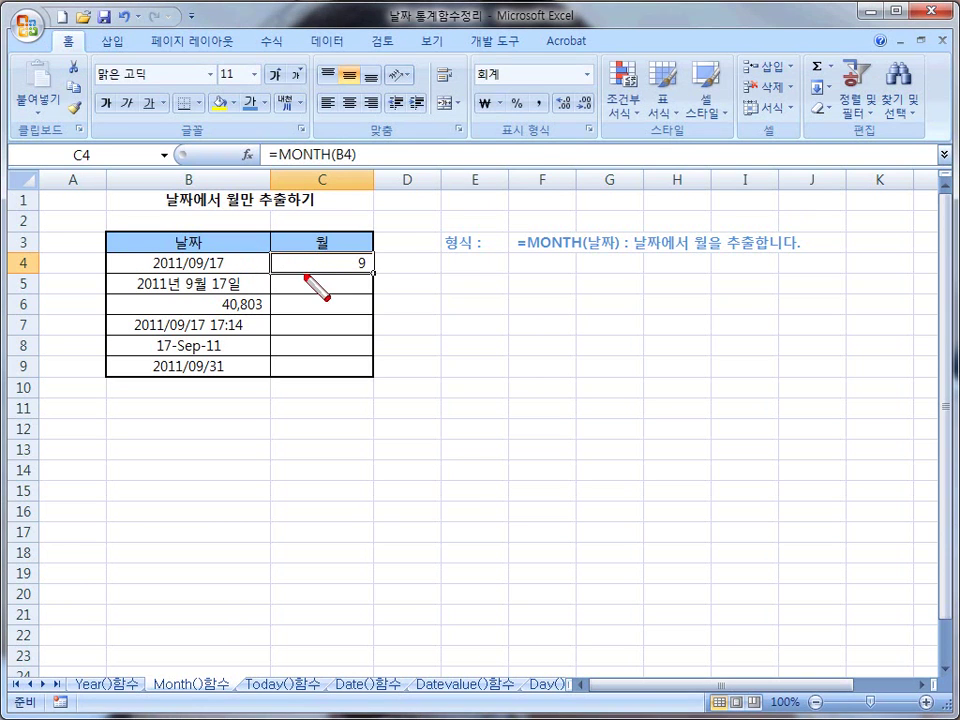
{"action": "key", "text": "ctrl+c"}
{"action": "key", "text": "Escape"}
{"action": "left_click_drag", "start_coordinate": [373, 273], "coordinate": [376, 374]}
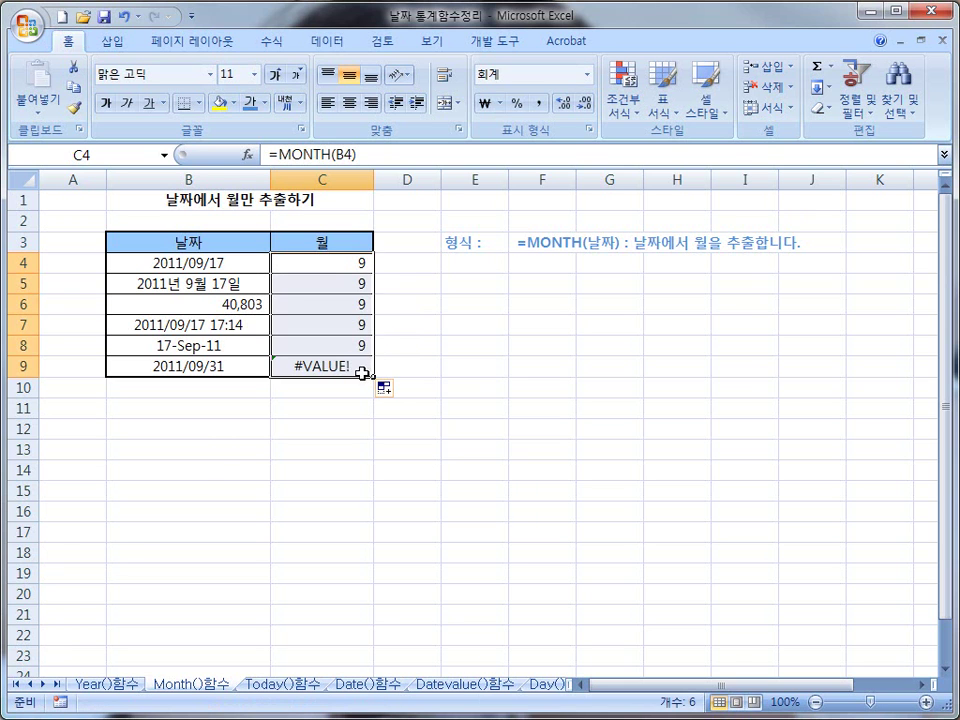
Examine the copied MONTH formulas in cells C4 to C9 to check which date cell each one references
{"action": "left_click", "coordinate": [328, 282]}
{"action": "left_click", "coordinate": [325, 304]}
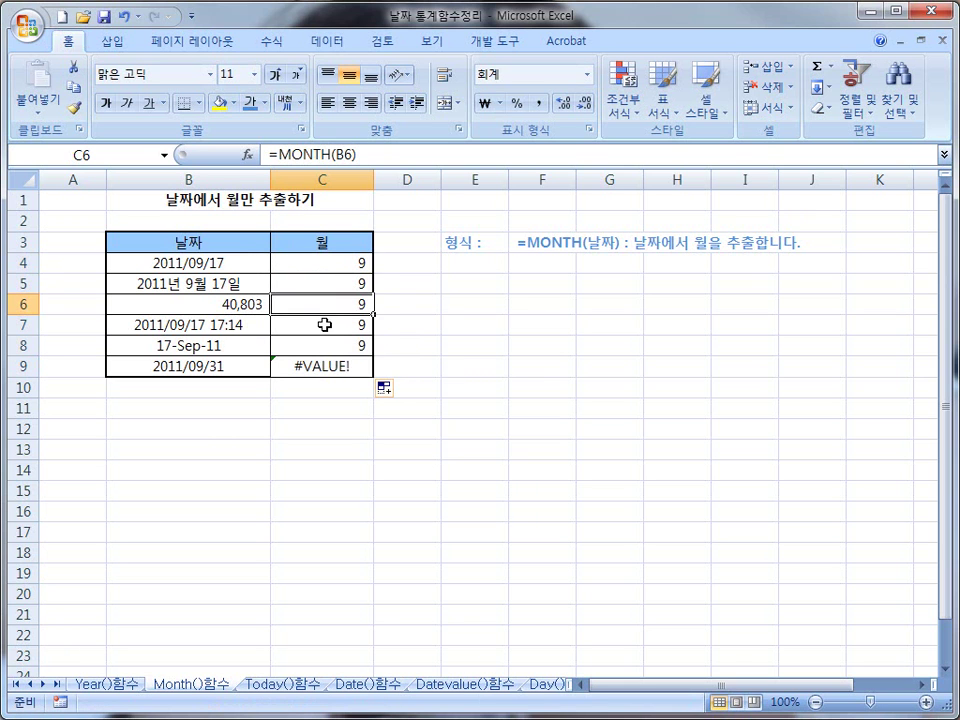
{"action": "left_click", "coordinate": [322, 328]}
{"action": "left_click", "coordinate": [322, 346]}
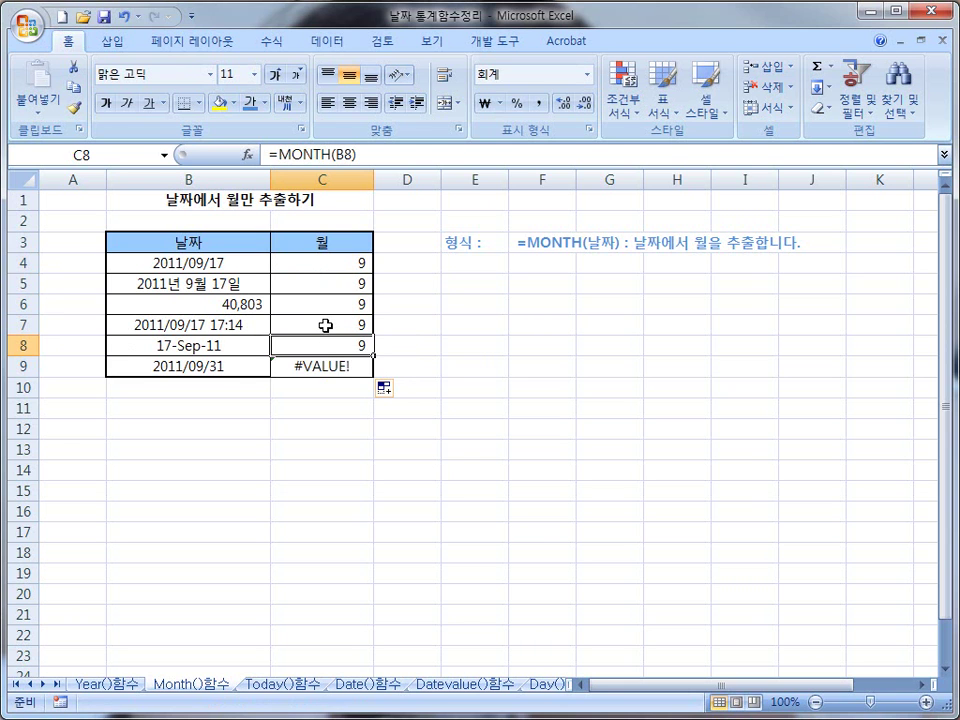
{"action": "left_click", "coordinate": [325, 325]}
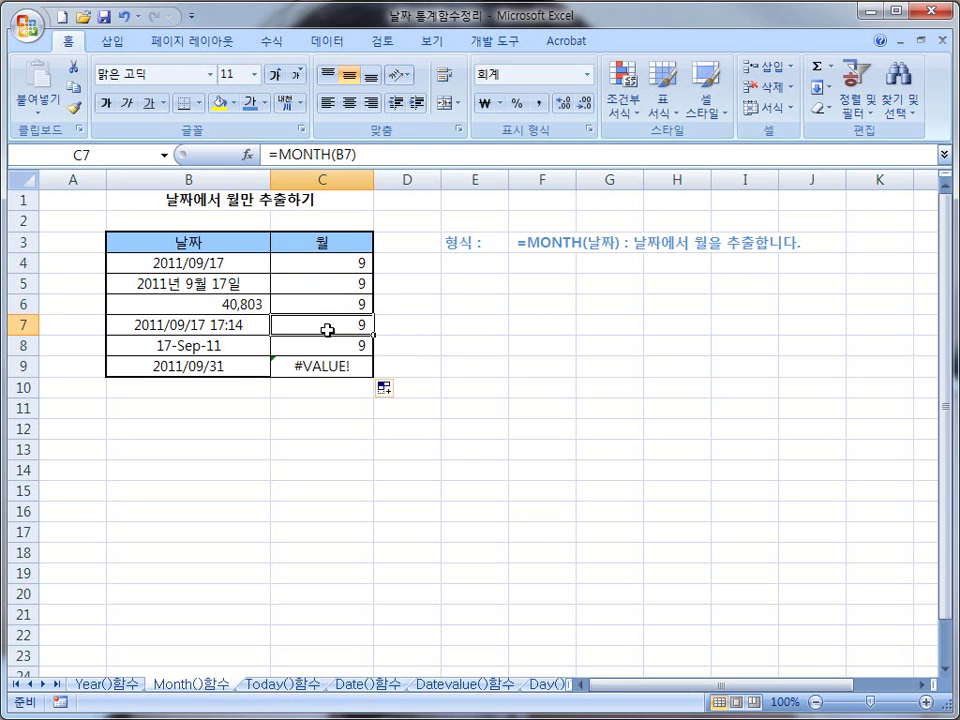
{"action": "left_click", "coordinate": [333, 302]}
{"action": "left_click", "coordinate": [331, 283]}
{"action": "left_click", "coordinate": [328, 263]}
{"action": "left_click", "coordinate": [321, 284]}
{"action": "left_click", "coordinate": [320, 304]}
{"action": "left_click", "coordinate": [317, 345]}
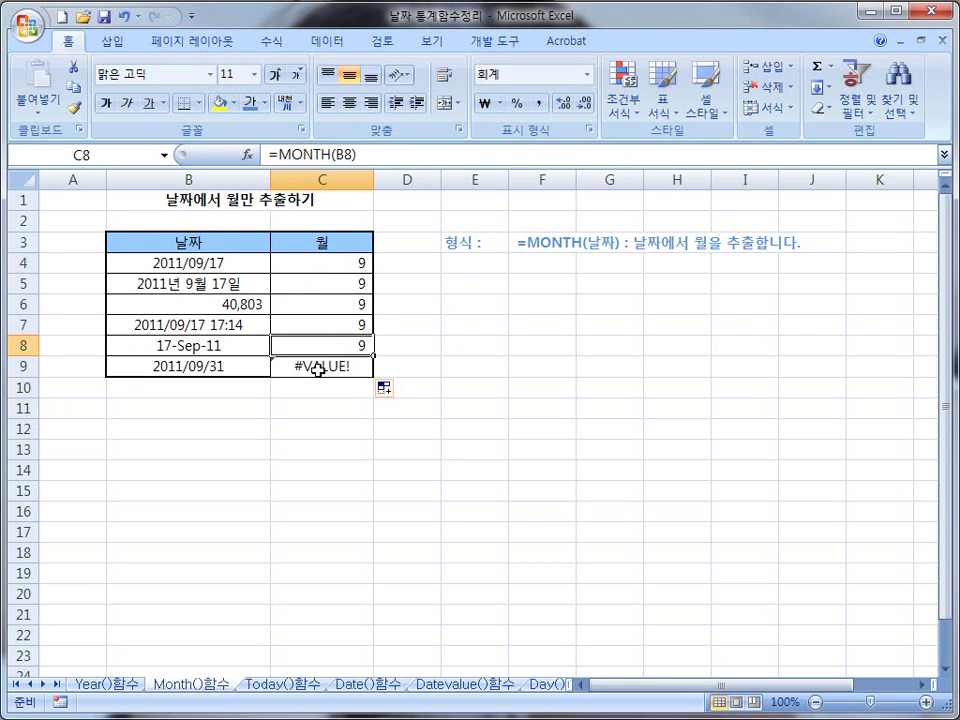
{"action": "left_click", "coordinate": [318, 368]}
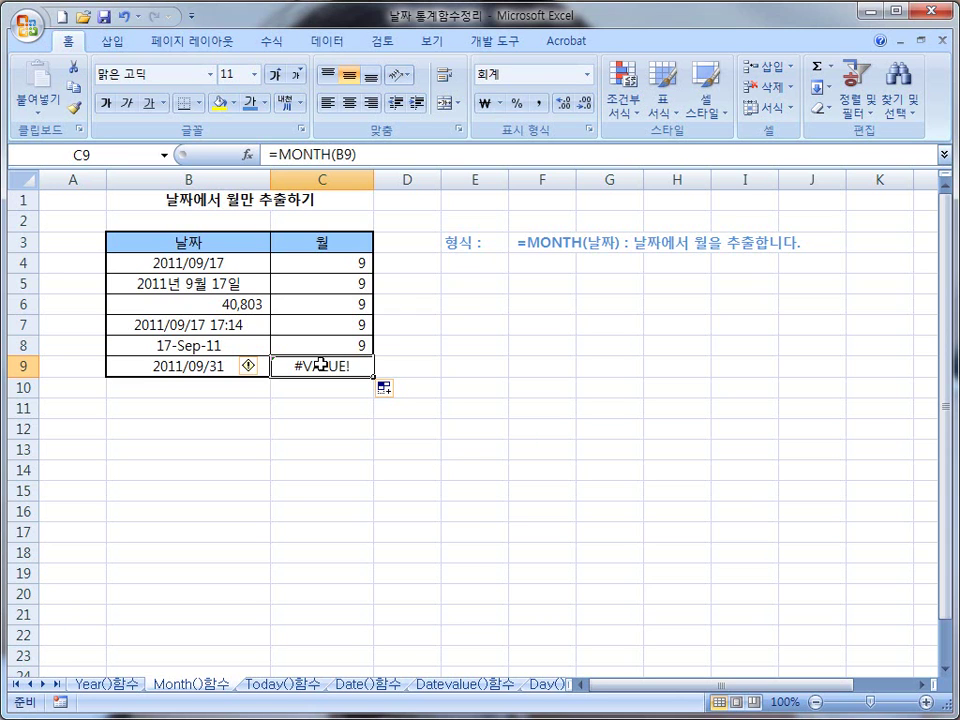
Switch to the Today()함수 sheet and enter =TODAY() in cell B3 to display the current date
{"action": "left_click", "coordinate": [270, 688]}
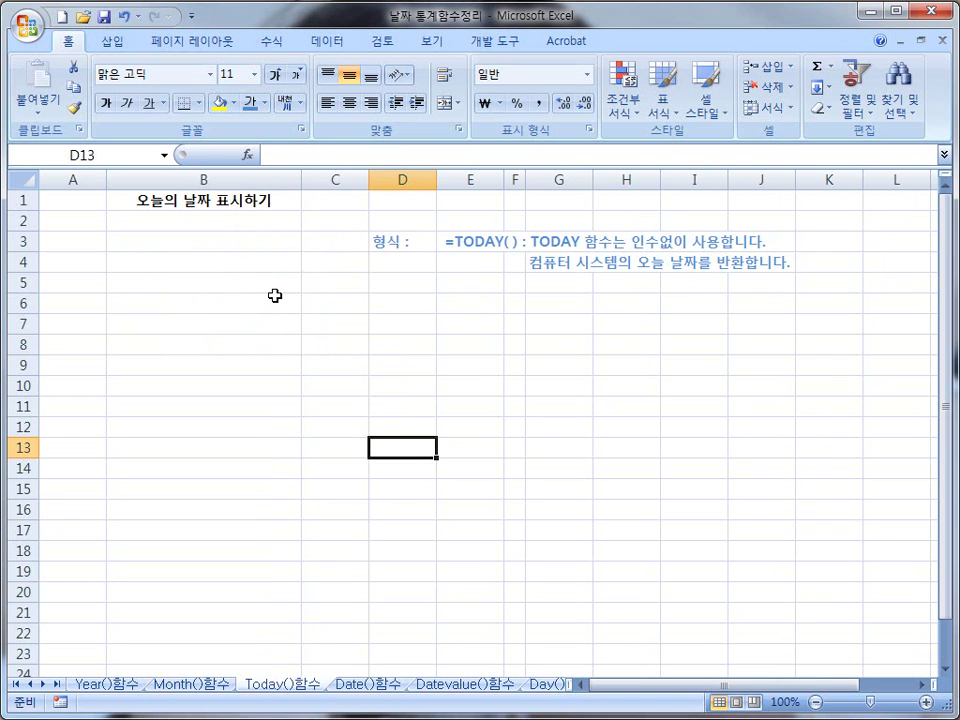
{"action": "key", "text": "ctrl+shift+d"}
{"action": "left_click_drag", "start_coordinate": [362, 219], "coordinate": [799, 281]}
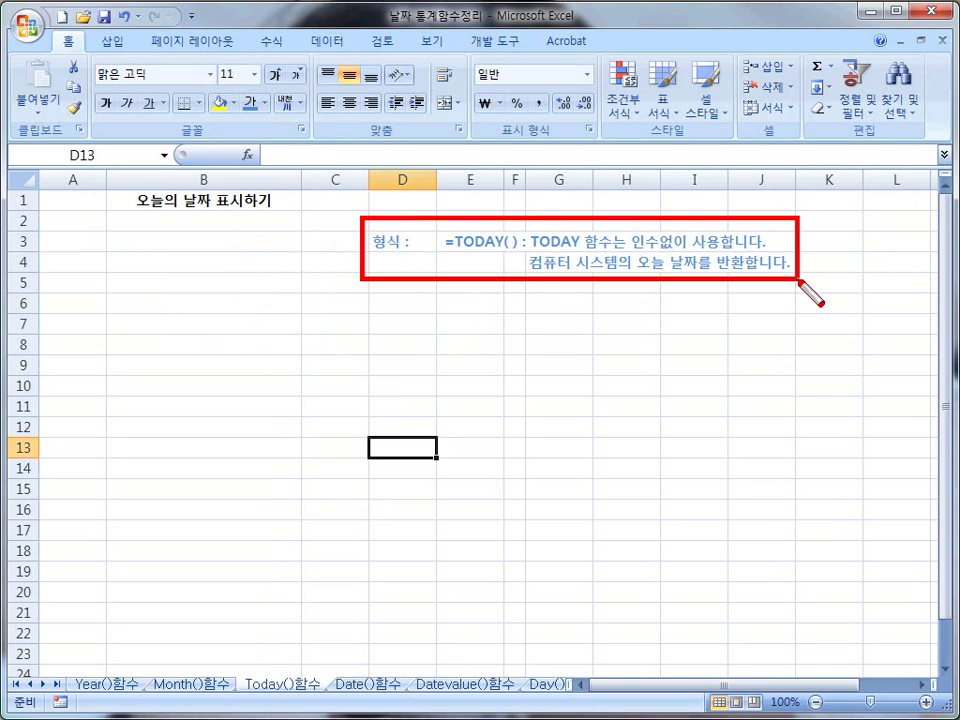
{"action": "key", "text": "Escape"}
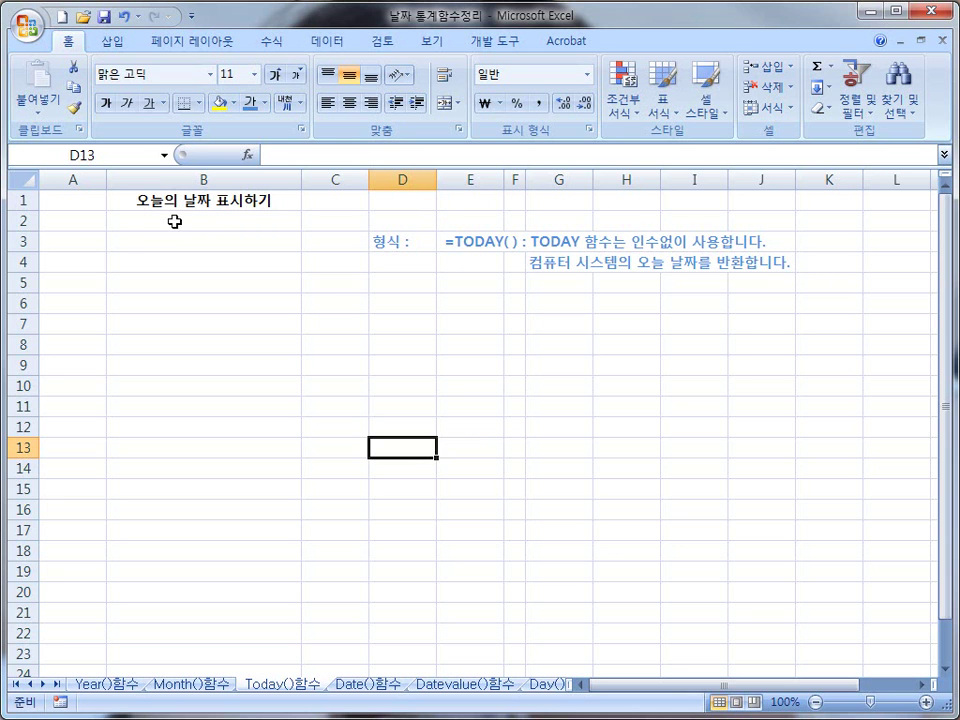
{"action": "left_click", "coordinate": [142, 245]}
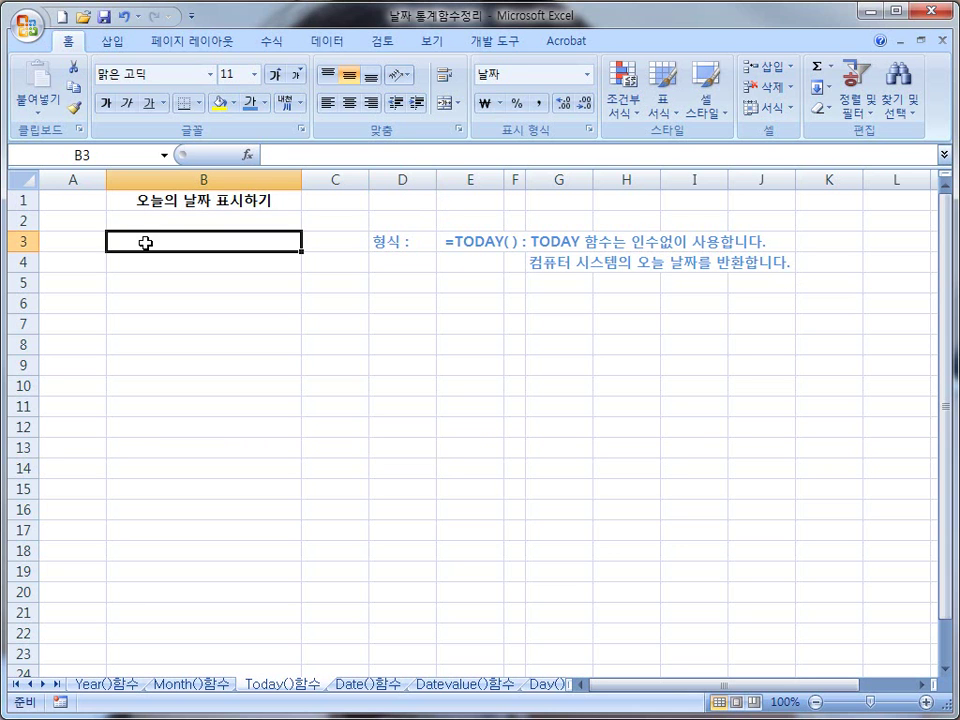
{"action": "type", "text": "="}
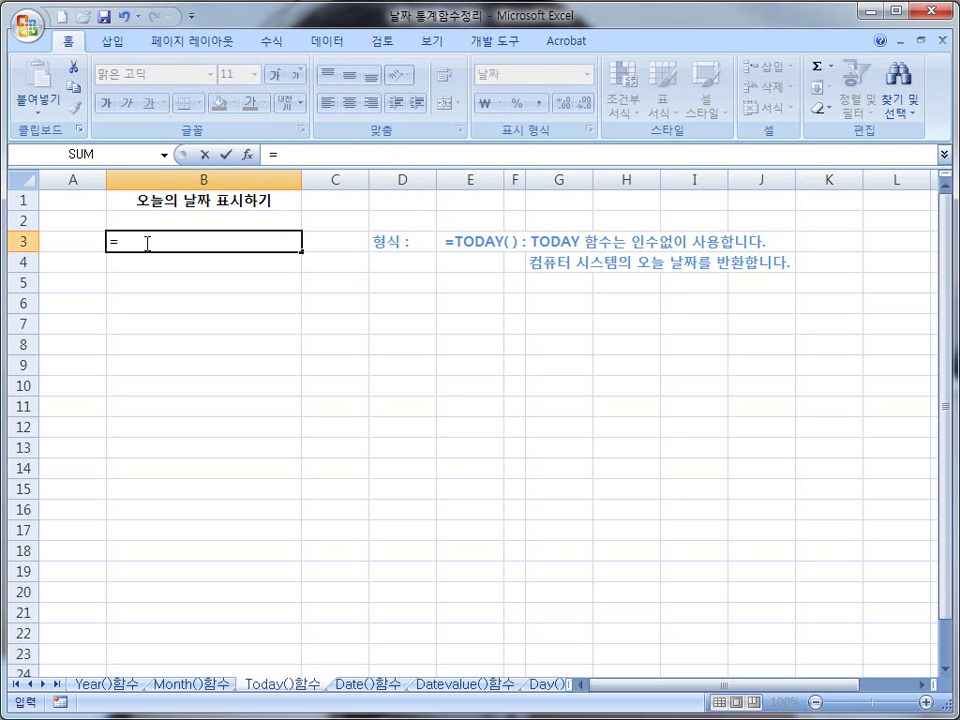
{"action": "type", "text": "ㅅ"}
{"action": "key", "text": "BackSpace"}
{"action": "type", "text": "T"}
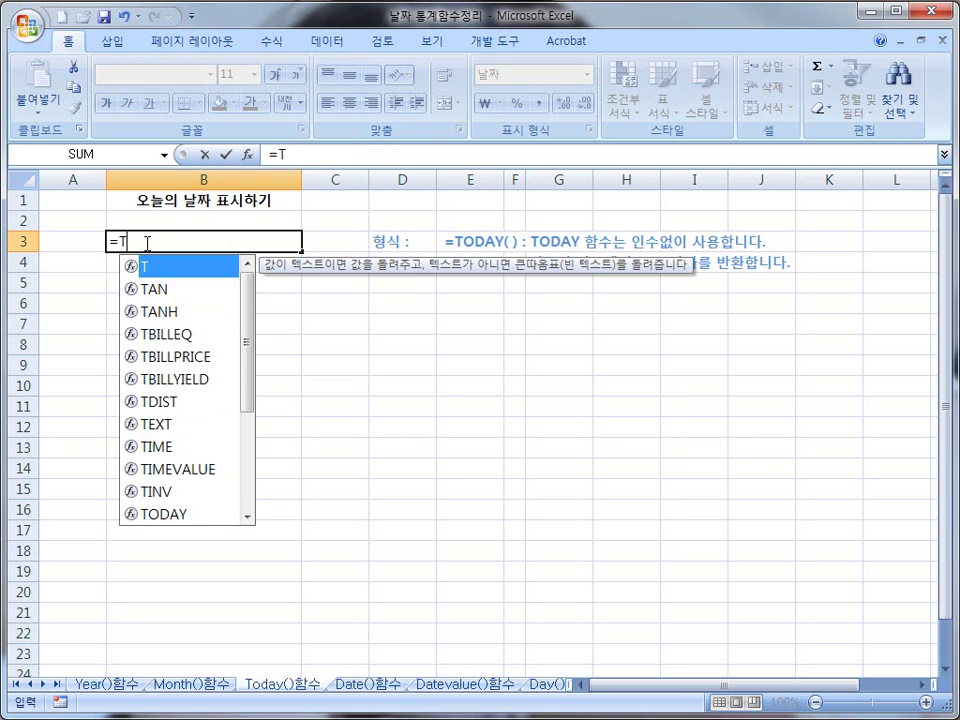
{"action": "type", "text": "ODAY()"}
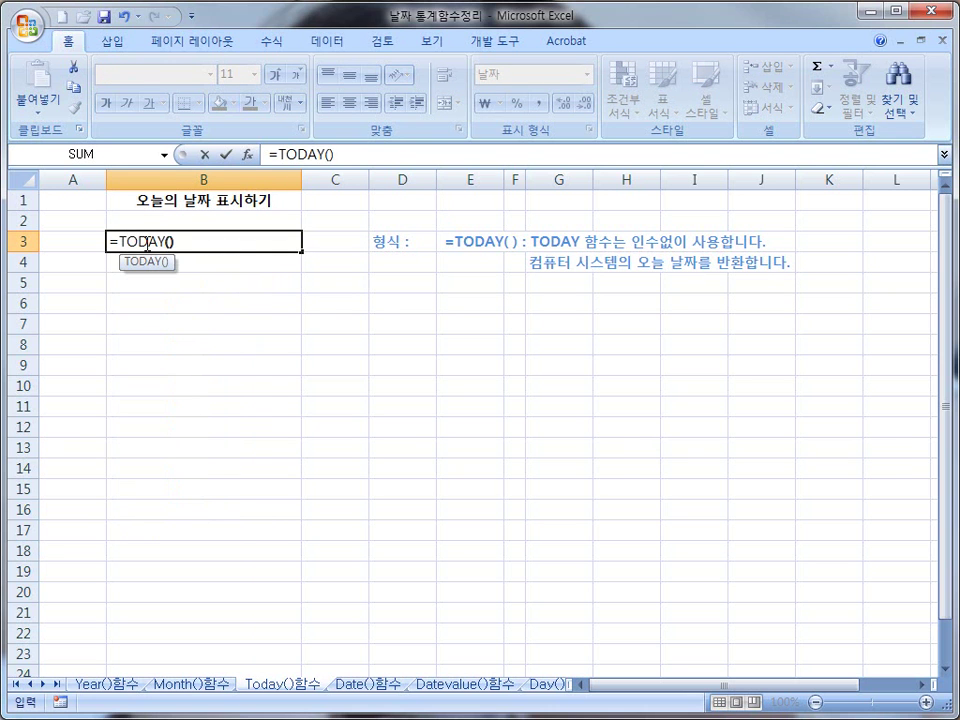
{"action": "key", "text": "Return"}
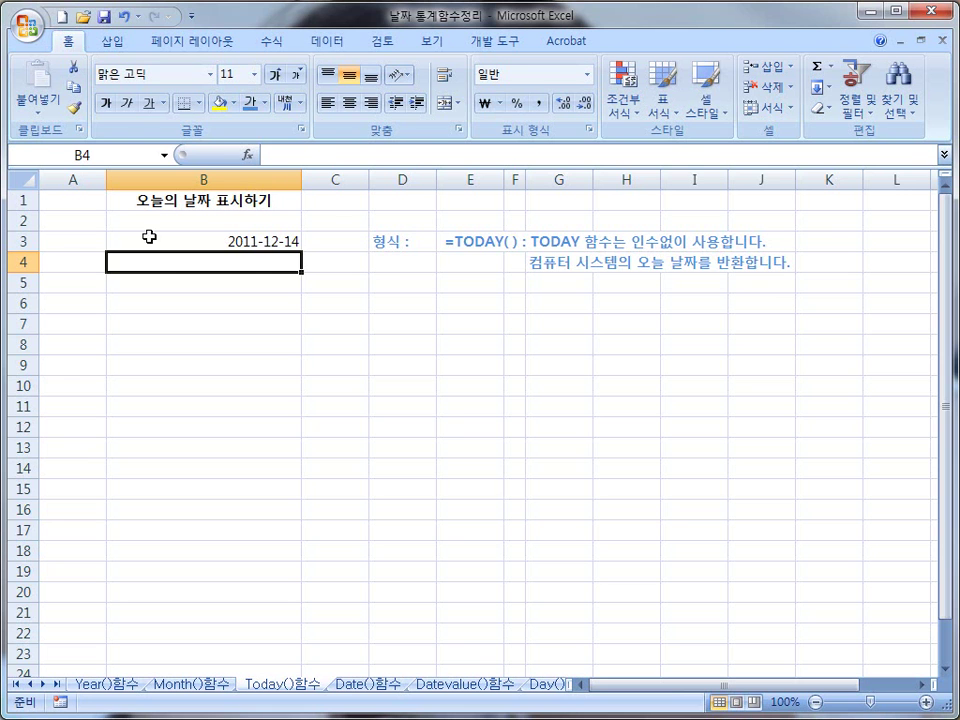
Switch to the Date()함수 sheet and enter =DATE(B4,C4,D4) in cell E4 to get the first row's serial number
{"action": "left_click", "coordinate": [364, 688]}
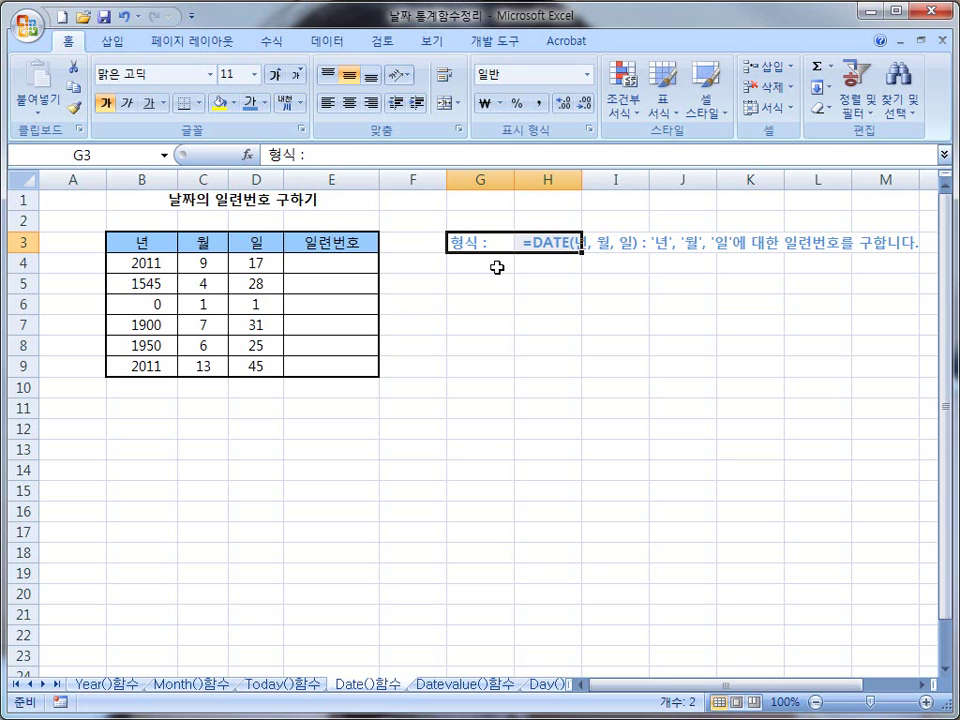
{"action": "left_click", "coordinate": [325, 262]}
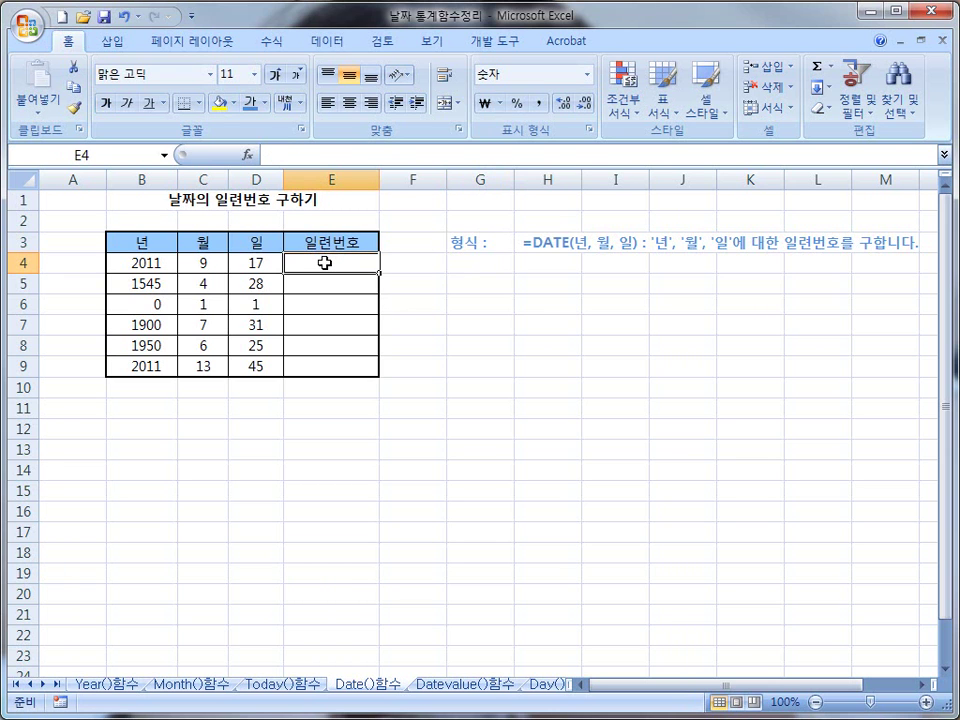
{"action": "type", "text": "="}
{"action": "type", "text": "ㅇㅁㅅ"}
{"action": "key", "text": "BackSpace"}
{"action": "key", "text": "BackSpace"}
{"action": "key", "text": "BackSpace"}
{"action": "key", "text": "Hangul"}
{"action": "type", "text": "DATE("}
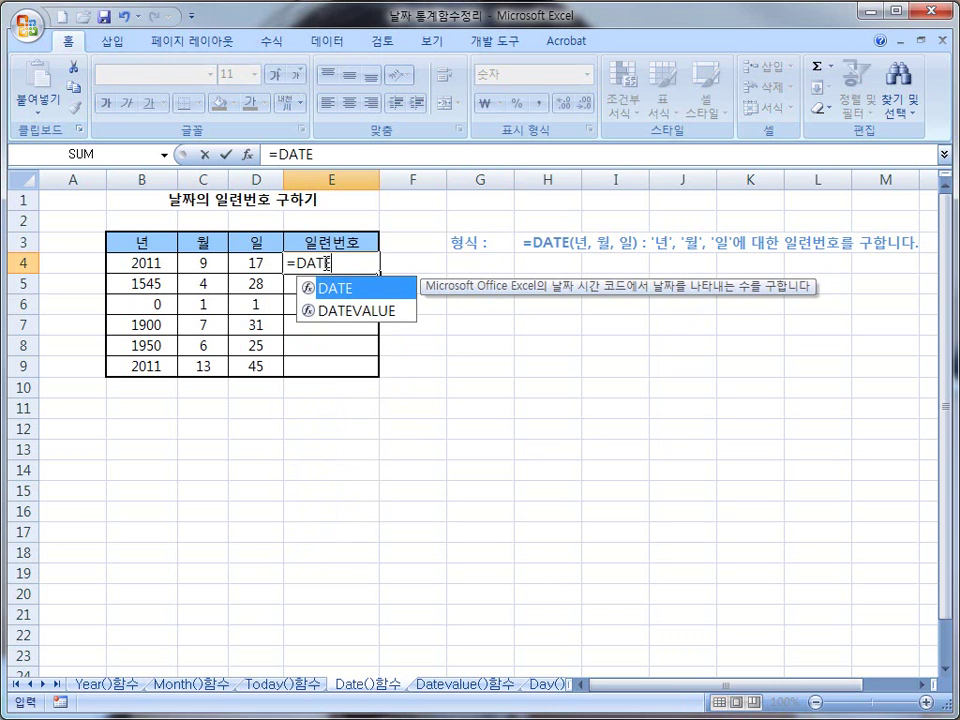
{"action": "left_click", "coordinate": [142, 263]}
{"action": "type", "text": ","}
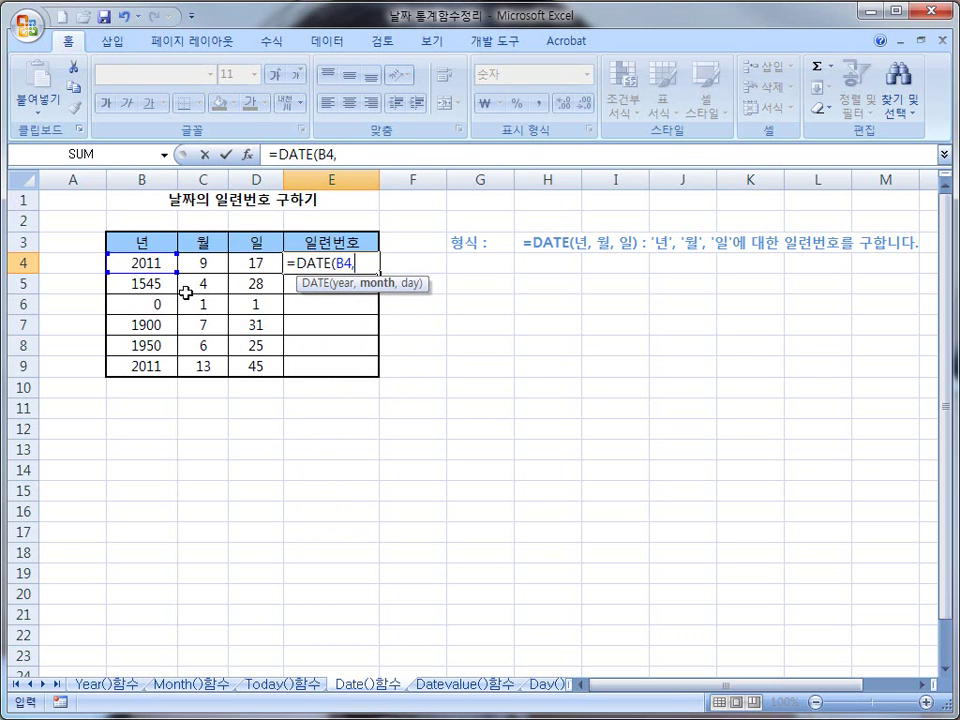
{"action": "left_click", "coordinate": [200, 264]}
{"action": "type", "text": ","}
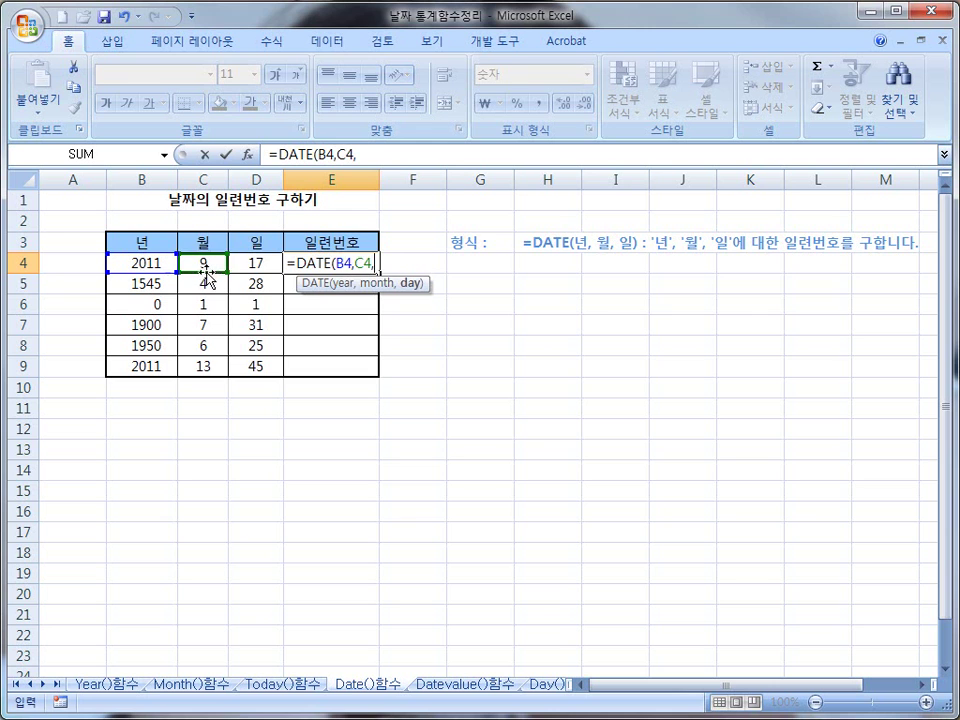
{"action": "left_click", "coordinate": [258, 264]}
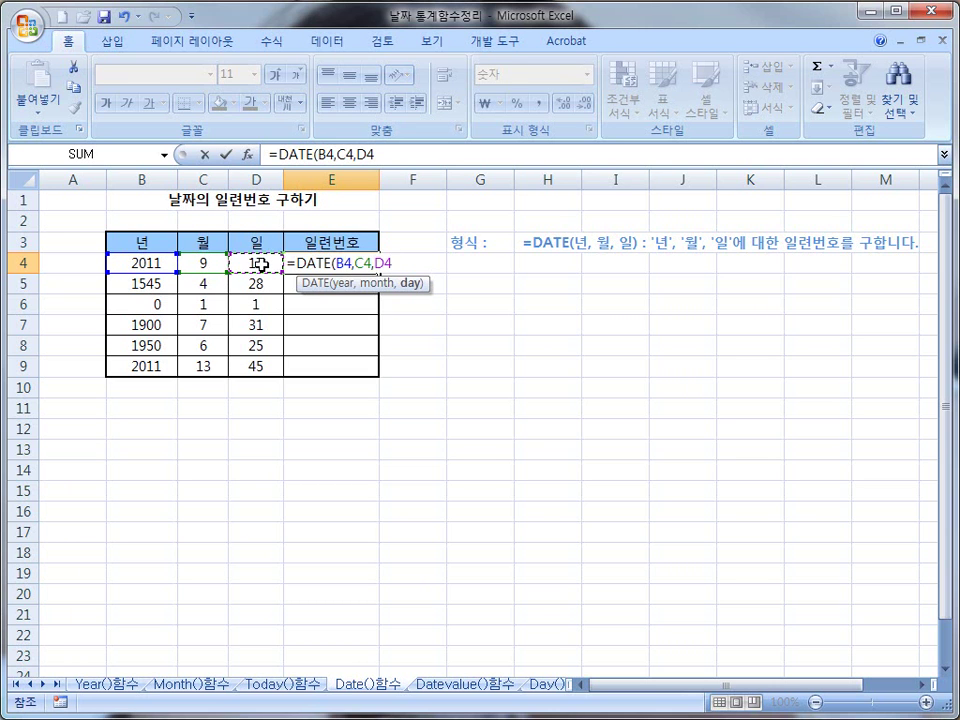
{"action": "type", "text": ")"}
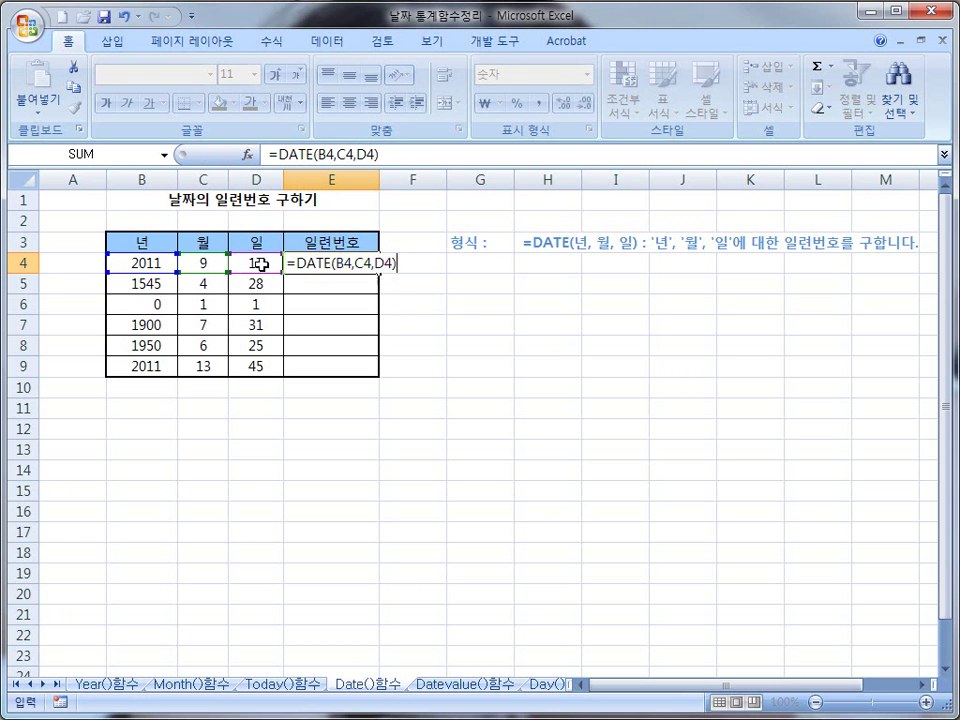
{"action": "key", "text": "Return"}
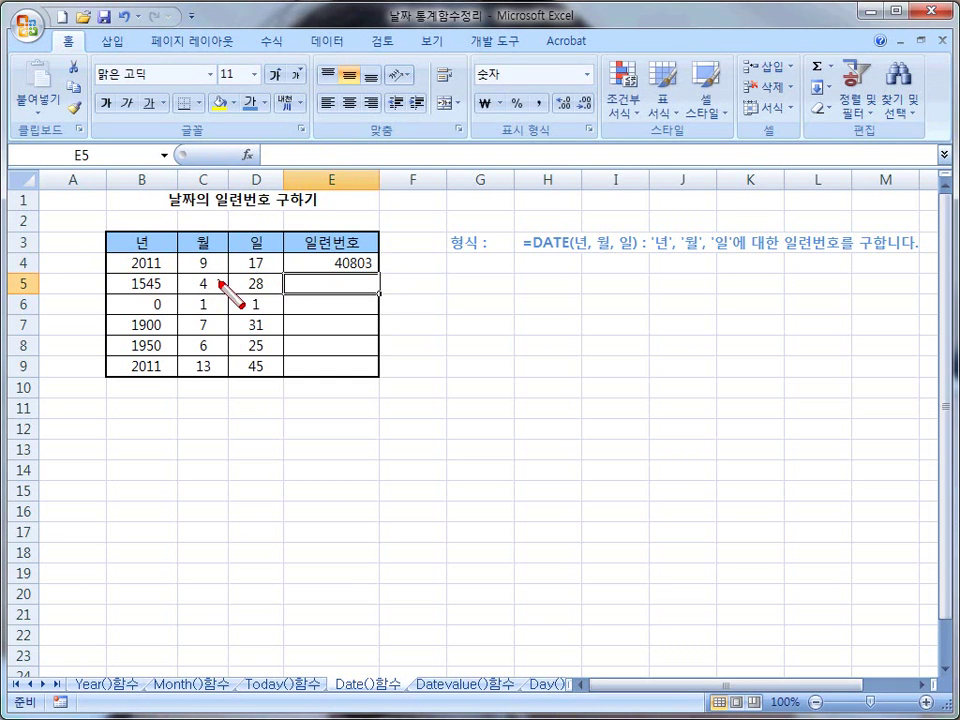
Enter the formula =DATE(2011,12,25) with directly typed year, month and day in cell E11 below the table
{"action": "left_click", "coordinate": [294, 410]}
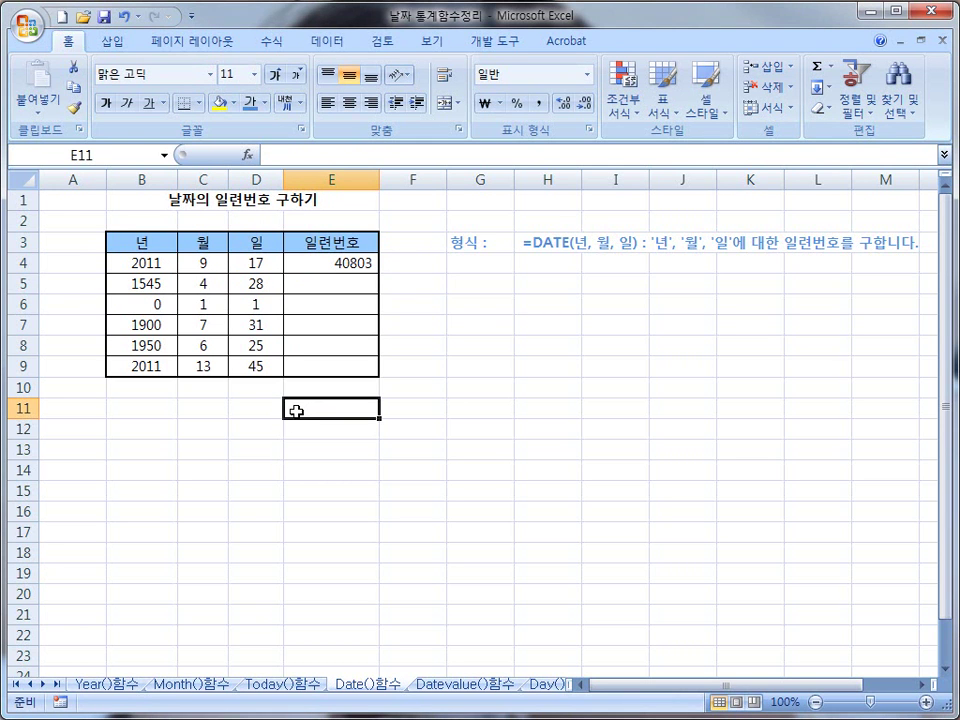
{"action": "type", "text": "=ㅇ"}
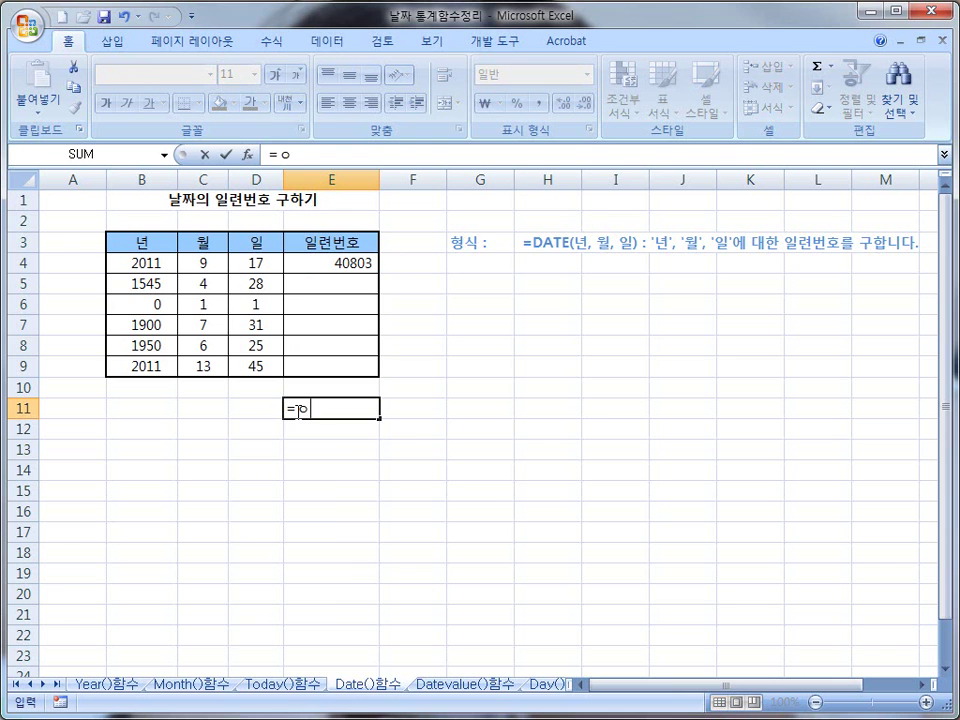
{"action": "key", "text": "BackSpace"}
{"action": "type", "text": "DA"}
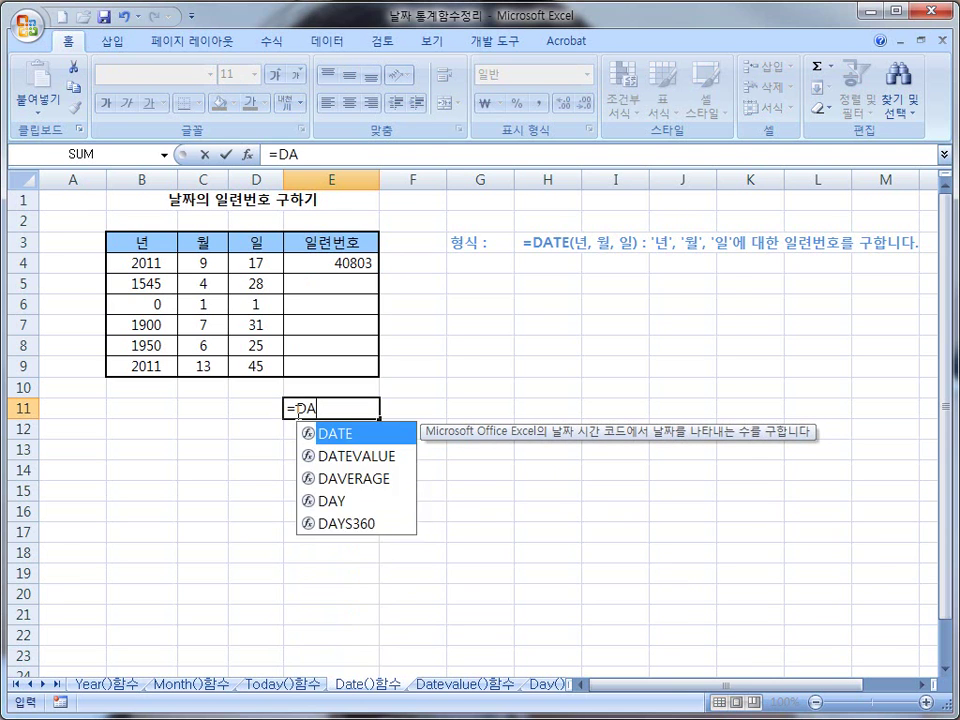
{"action": "type", "text": "TE(2"}
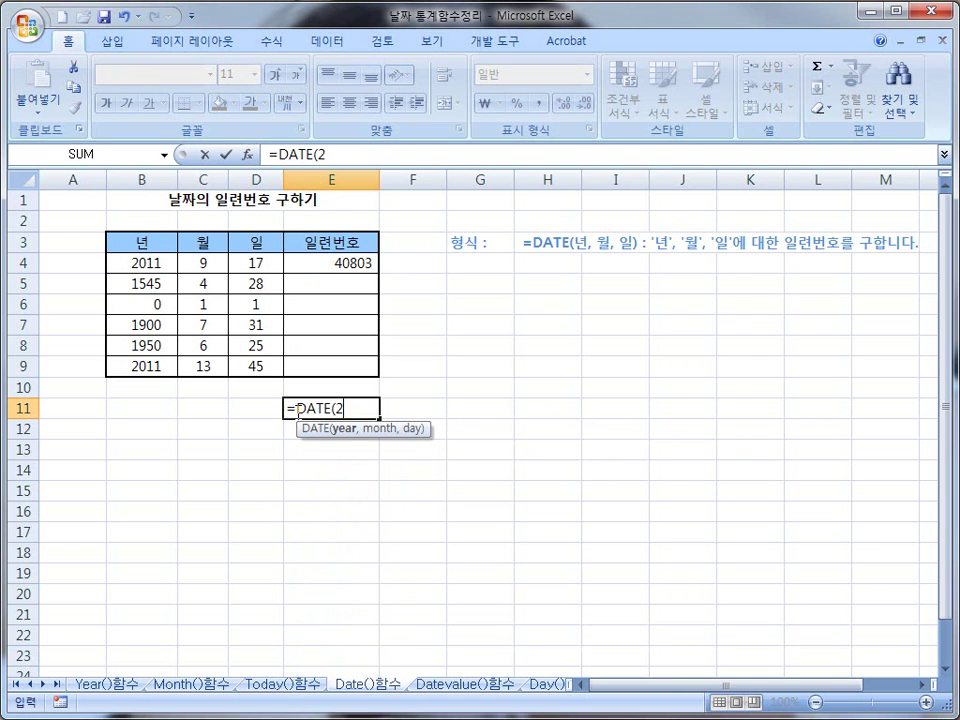
{"action": "type", "text": "011,"}
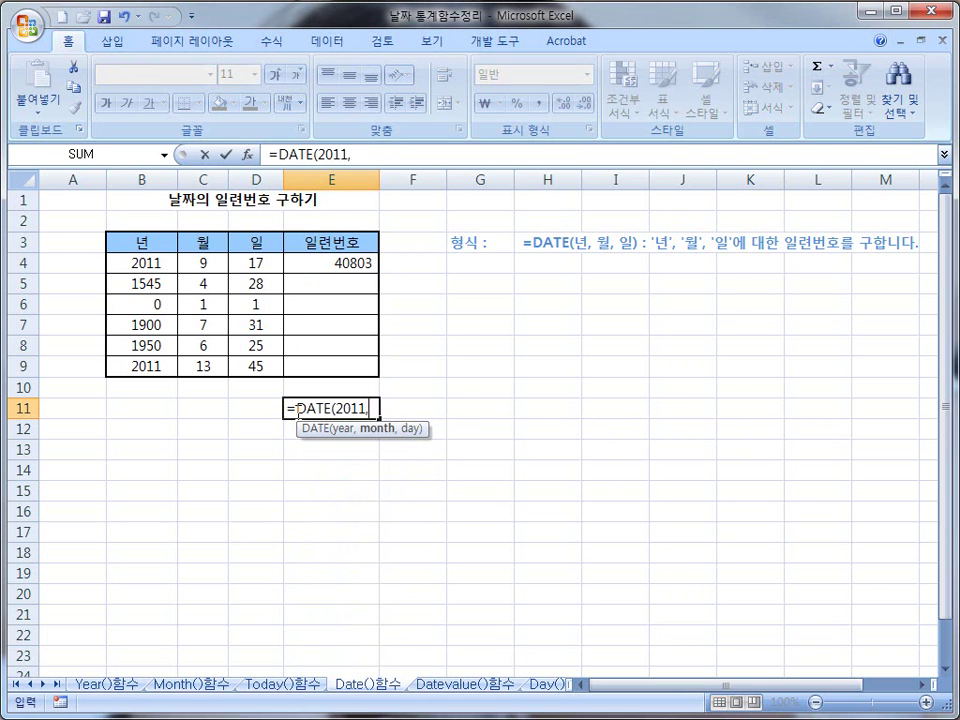
{"action": "type", "text": "12,"}
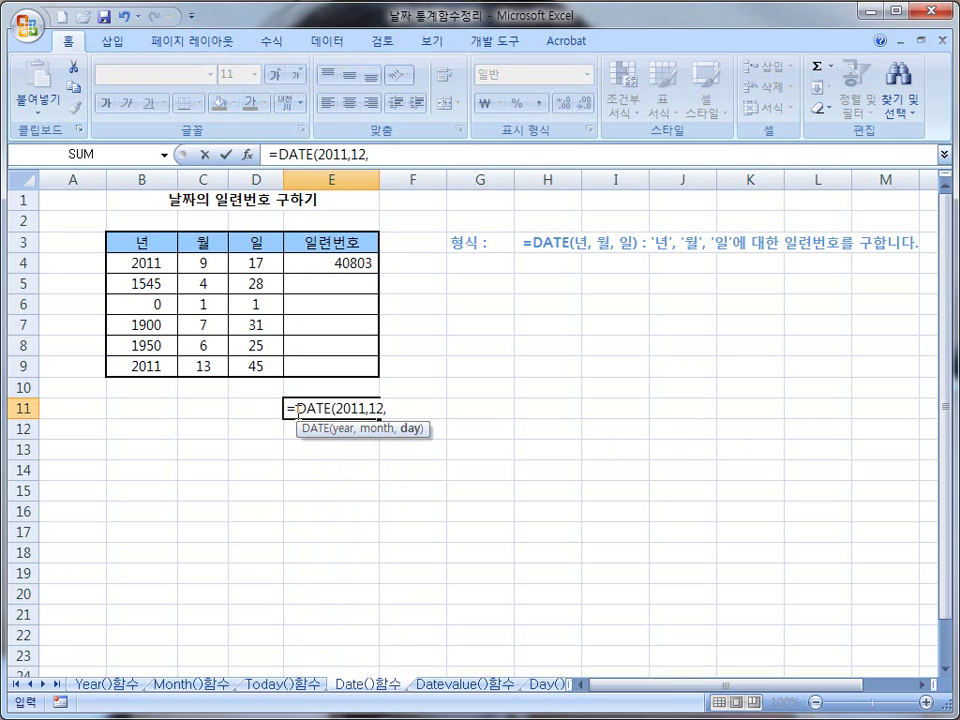
{"action": "type", "text": "25)"}
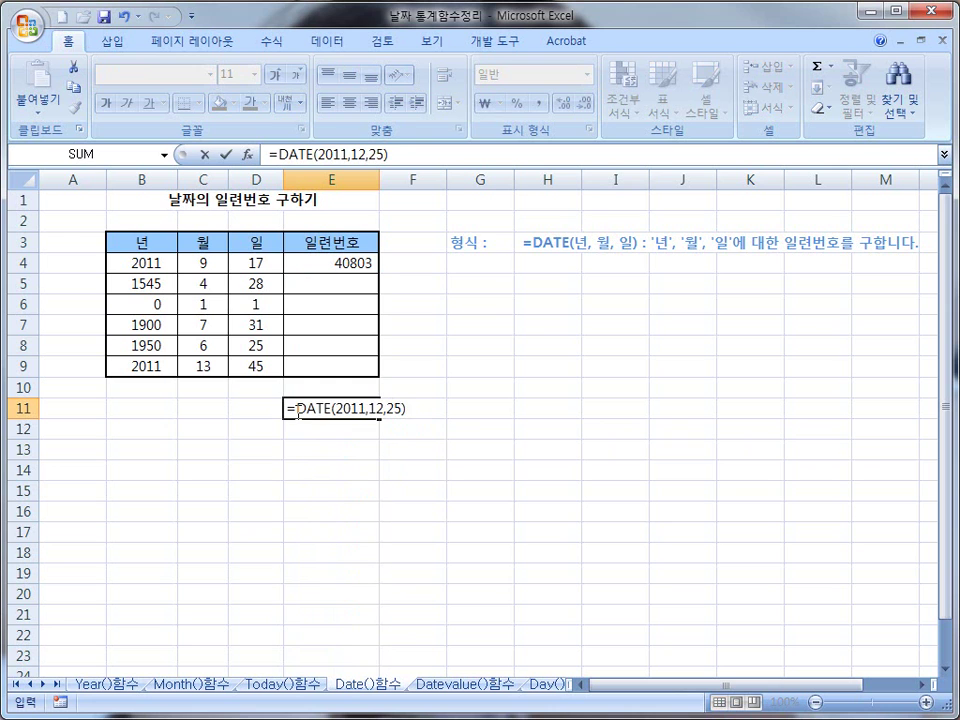
{"action": "key", "text": "Return"}
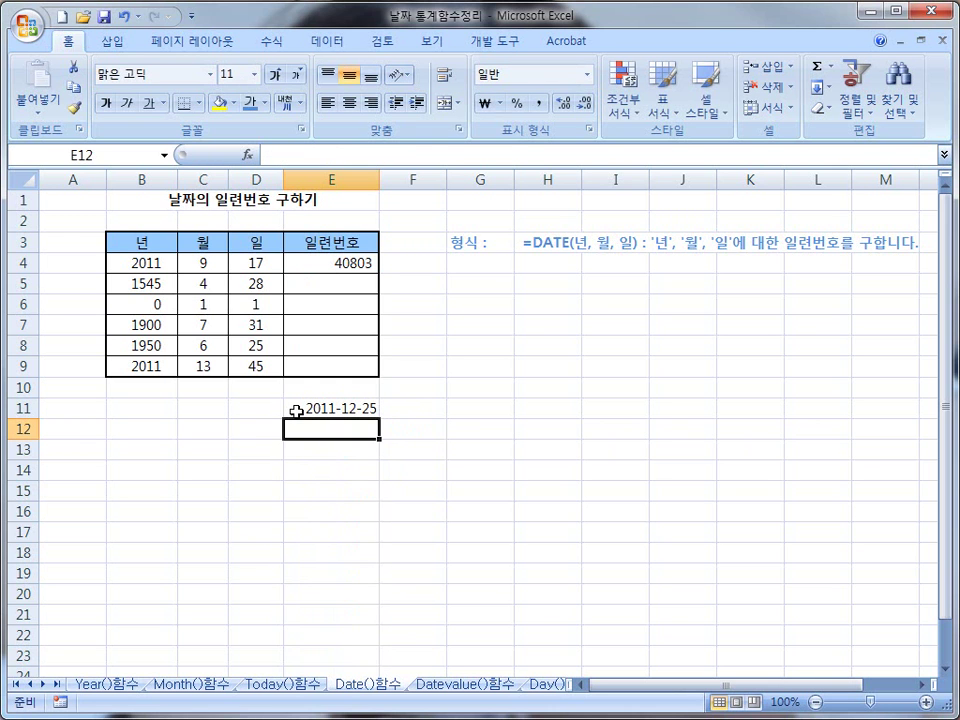
Change the number format of cell E11 to General (일반) so the date displays as a serial number
{"action": "left_click", "coordinate": [314, 411]}
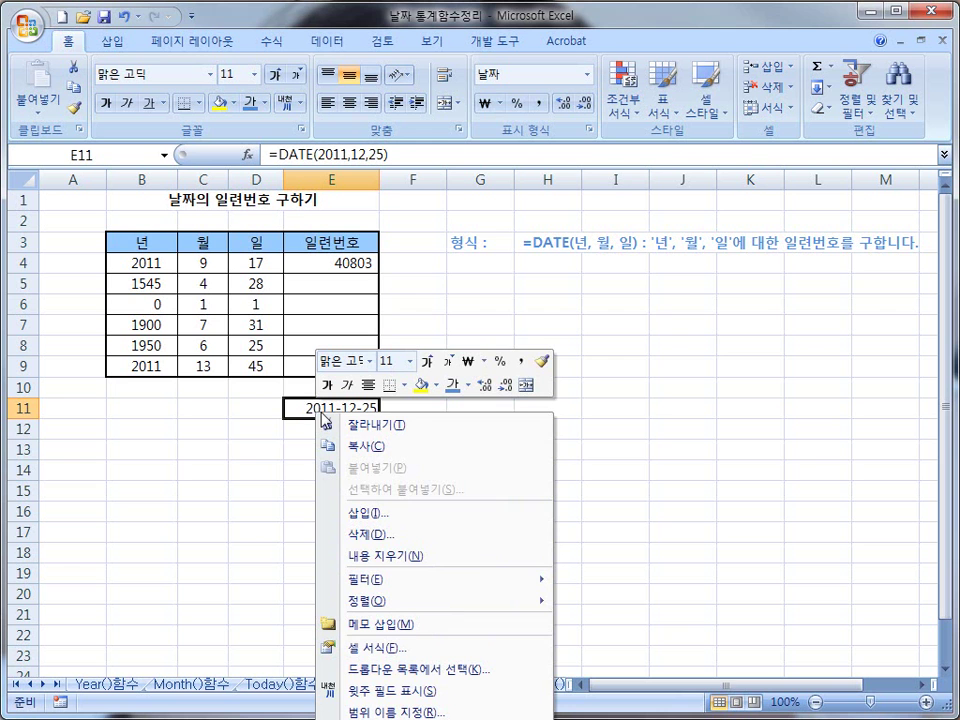
{"action": "left_click", "coordinate": [399, 647]}
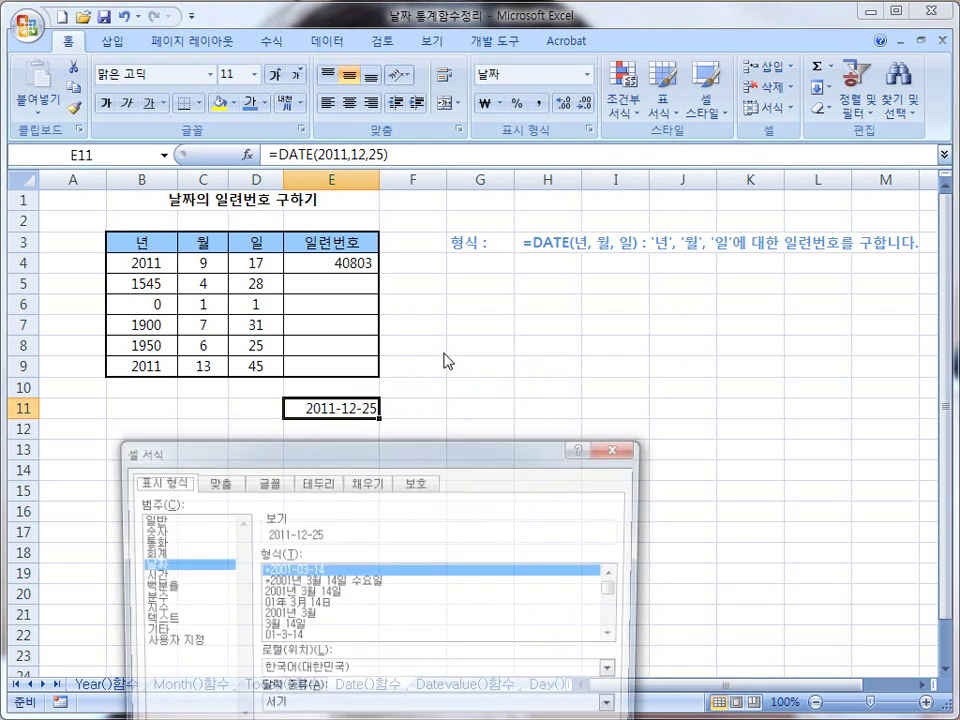
{"action": "left_click_drag", "start_coordinate": [430, 485], "coordinate": [488, 200]}
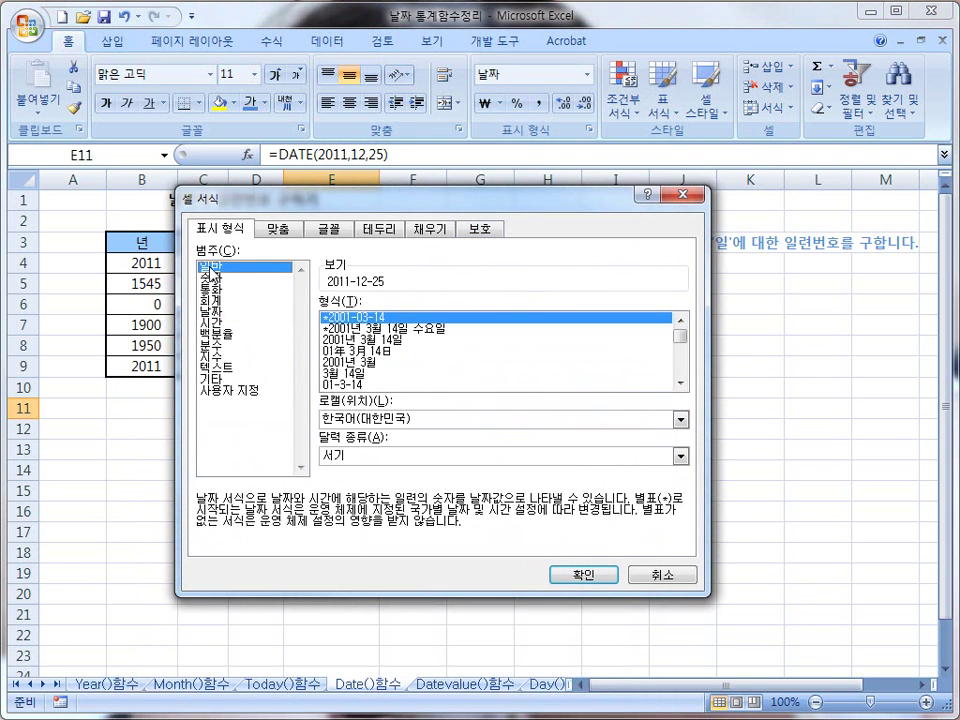
{"action": "left_click", "coordinate": [208, 268]}
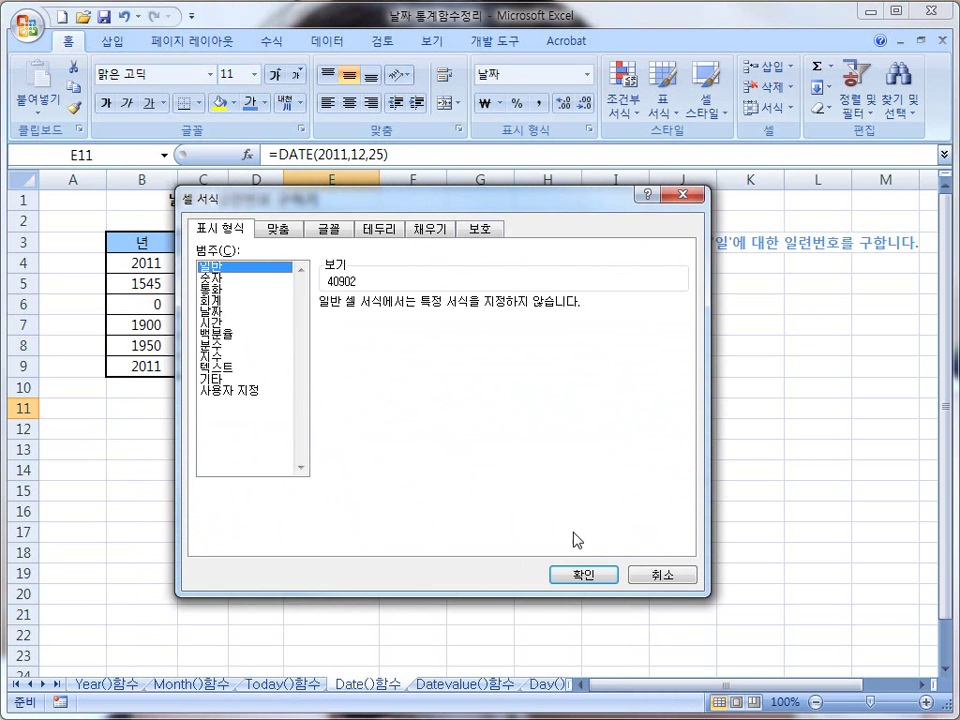
{"action": "left_click", "coordinate": [579, 574]}
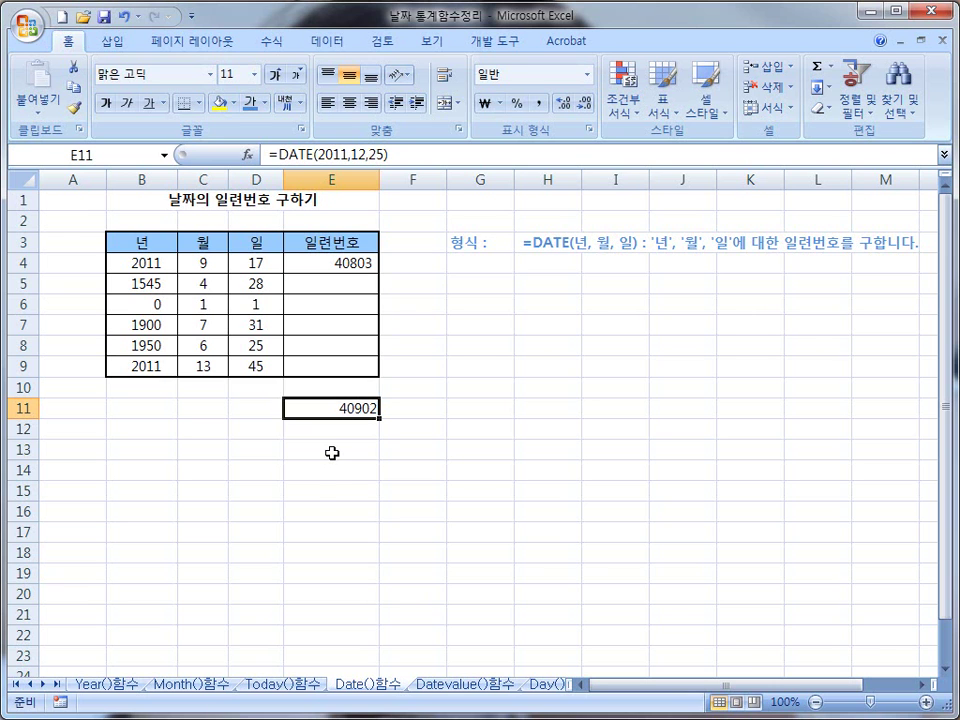
{"action": "left_click", "coordinate": [332, 283]}
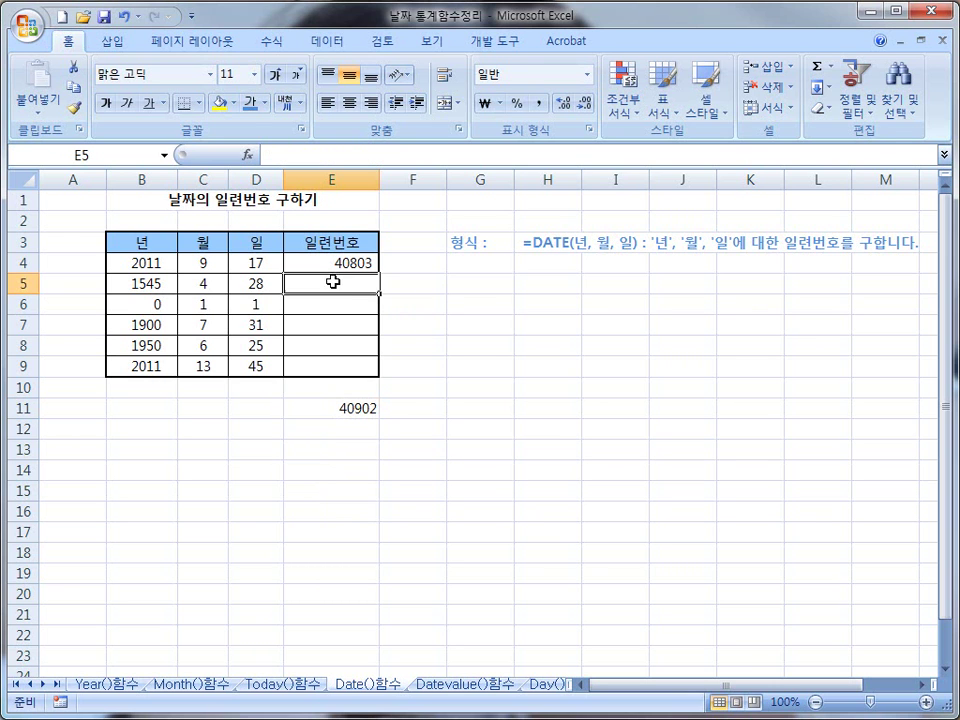
{"action": "left_click", "coordinate": [332, 304]}
{"action": "left_click", "coordinate": [326, 325]}
{"action": "left_click", "coordinate": [326, 346]}
{"action": "left_click", "coordinate": [326, 366]}
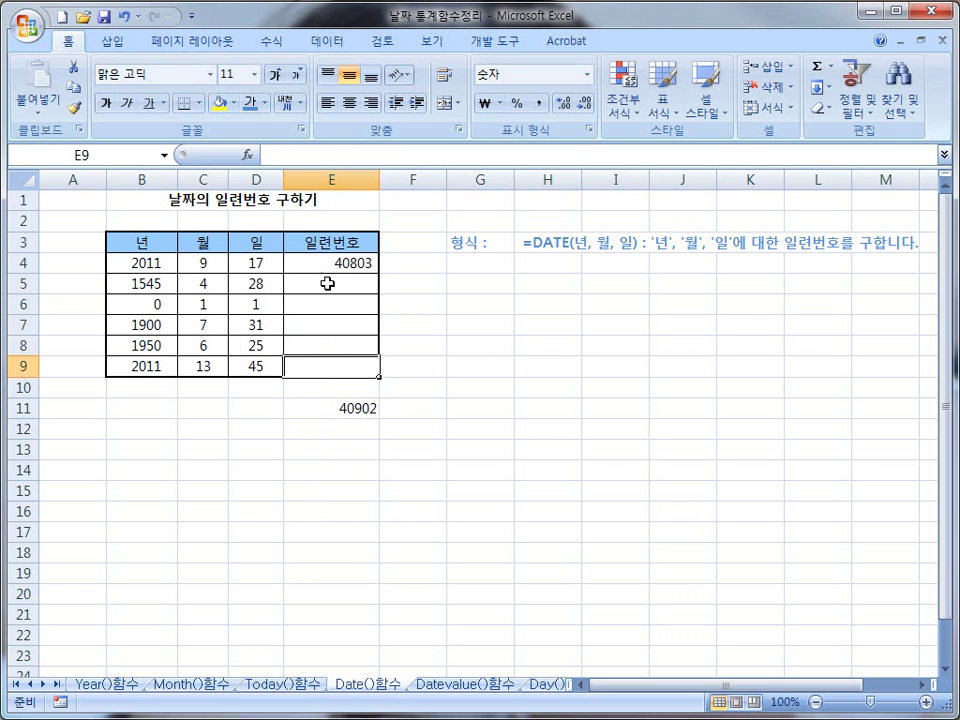
{"action": "left_click", "coordinate": [332, 266]}
{"action": "left_click", "coordinate": [328, 344]}
{"action": "left_click", "coordinate": [338, 366]}
Switch to the Datevalue()함수 sheet and select cell B4 to examine how the first date is stored
{"action": "left_click", "coordinate": [461, 687]}
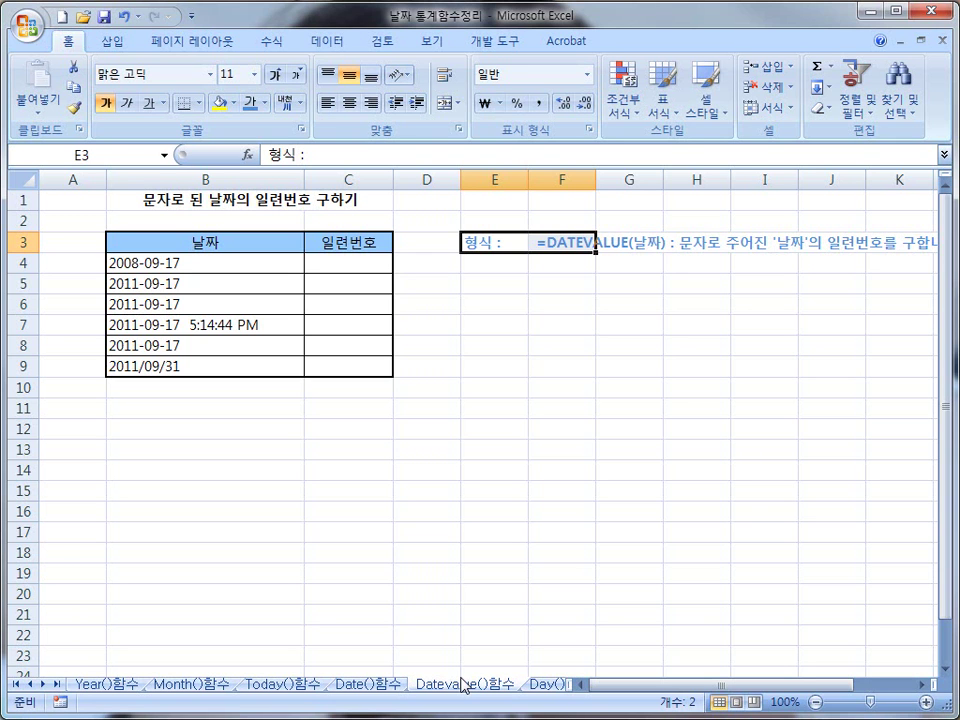
{"action": "left_click", "coordinate": [380, 686]}
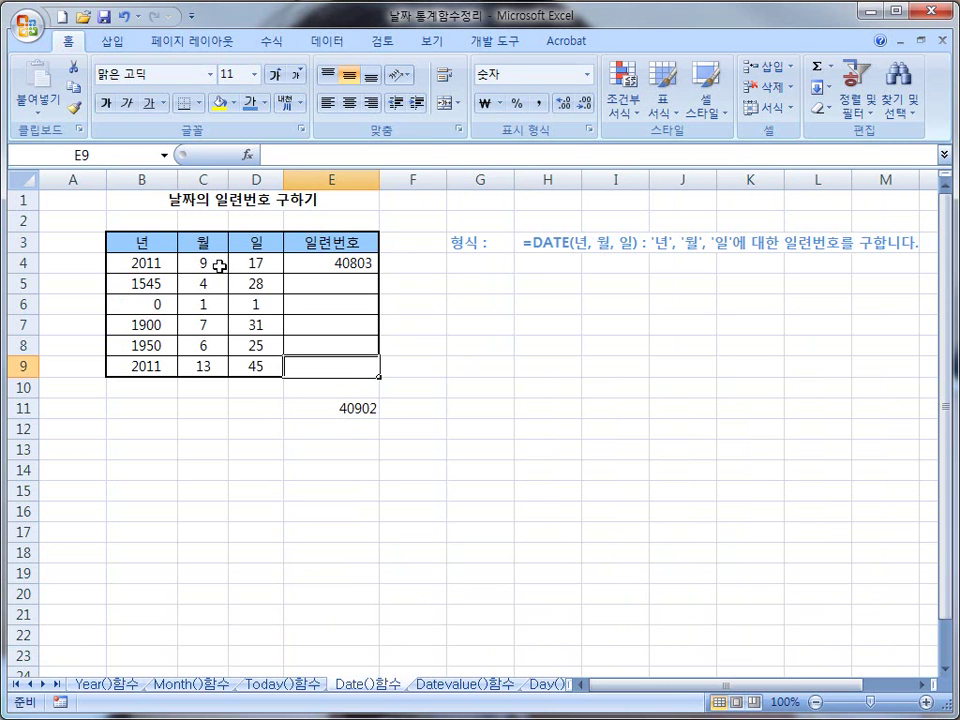
{"action": "left_click", "coordinate": [455, 685]}
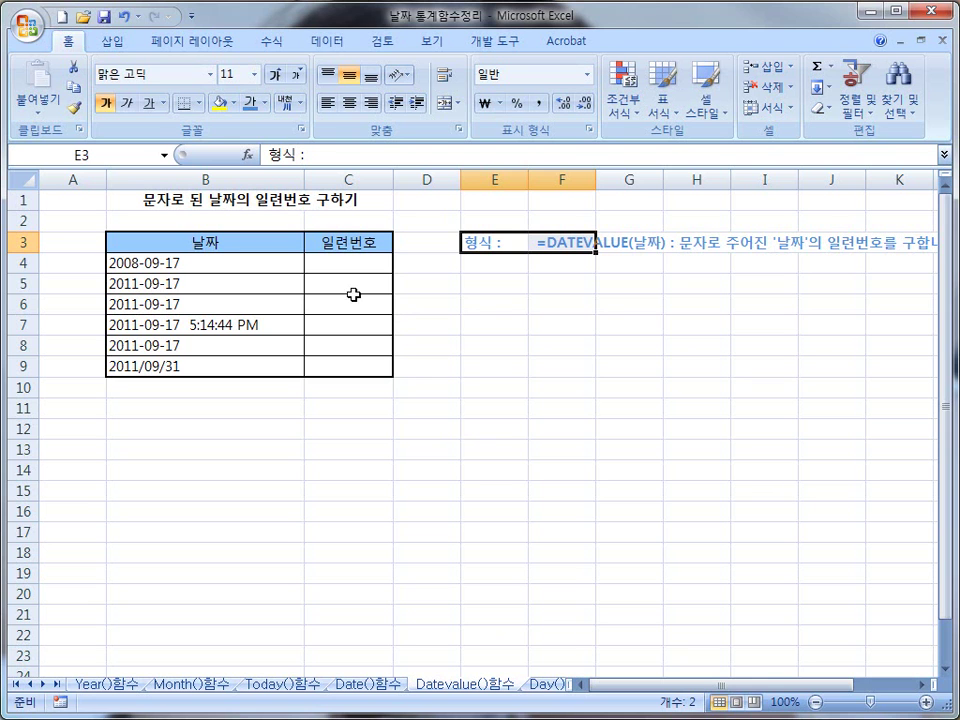
{"action": "left_click", "coordinate": [145, 265]}
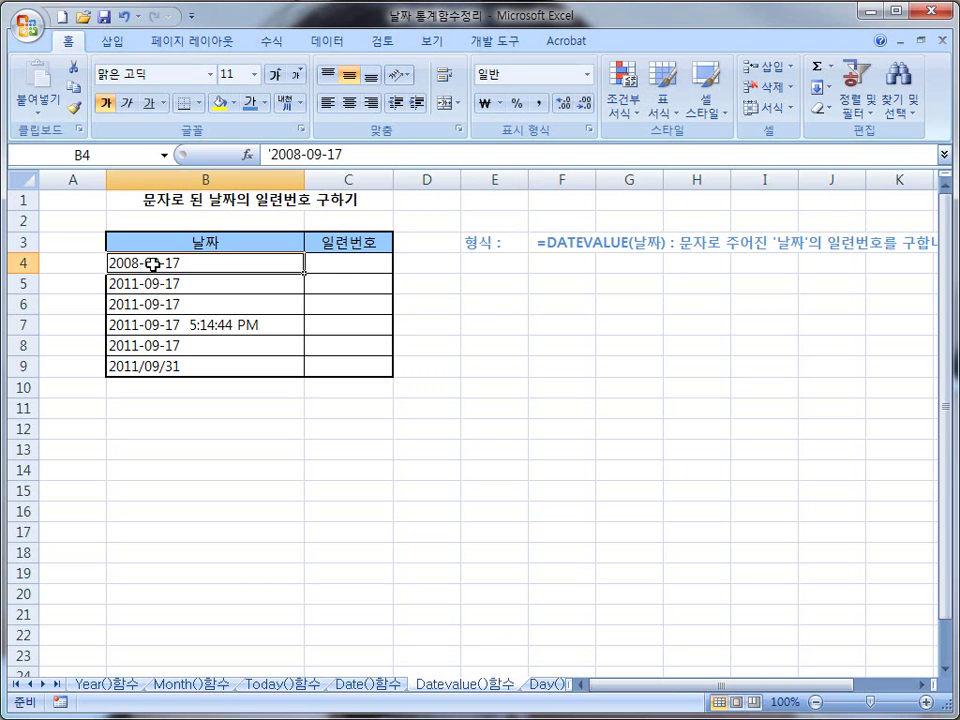
{"action": "key", "text": "ctrl+shift+d"}
{"action": "left_click_drag", "start_coordinate": [247, 139], "coordinate": [375, 174]}
{"action": "key", "text": "Escape"}
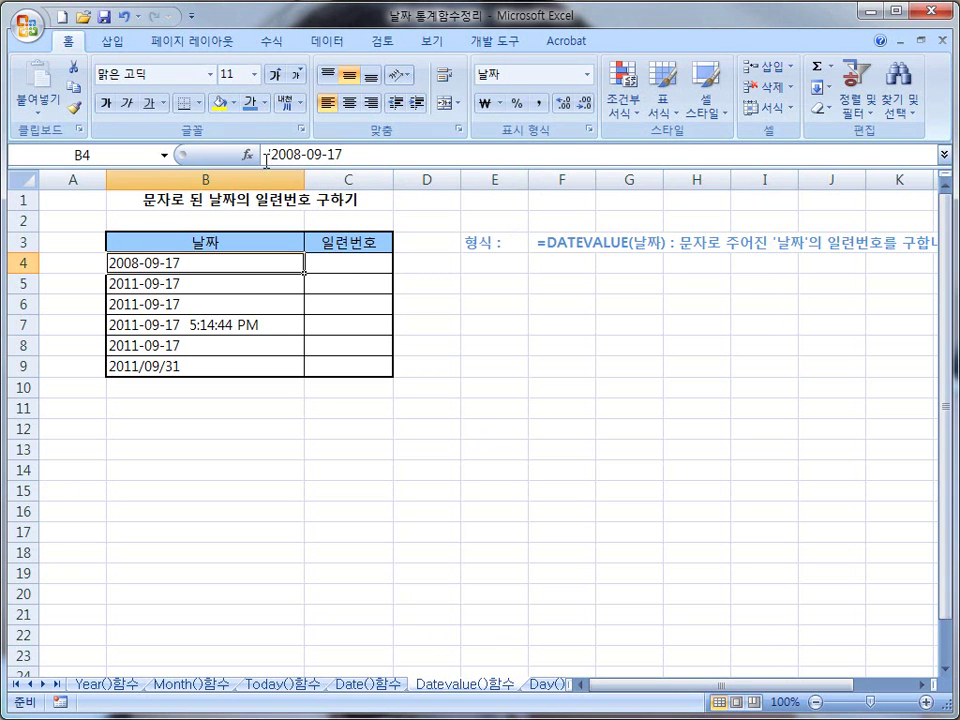
Enter =DATEVALUE(B4) in cell C4 to convert the first text date into a serial number
{"action": "left_click", "coordinate": [331, 263]}
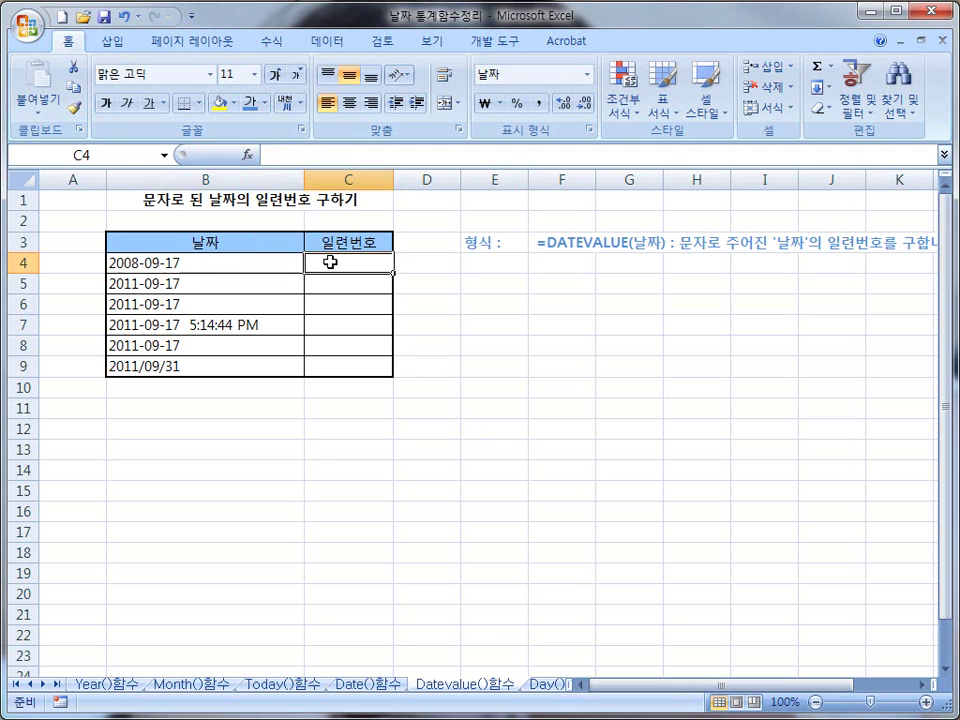
{"action": "type", "text": "=ㅇ"}
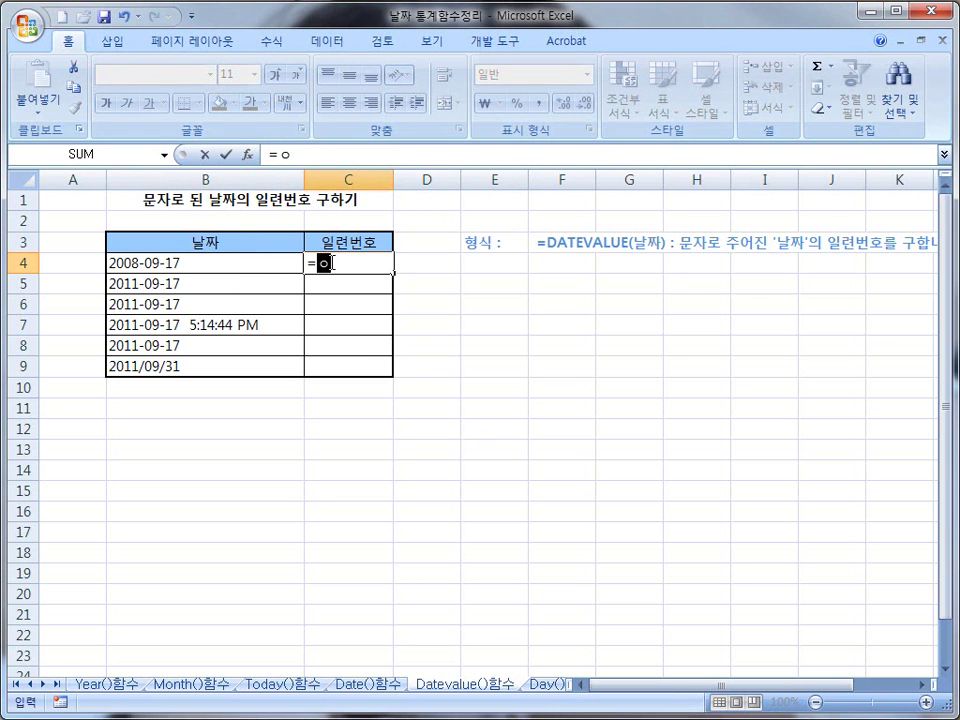
{"action": "key", "text": "BackSpace"}
{"action": "type", "text": "DATEVALUE("}
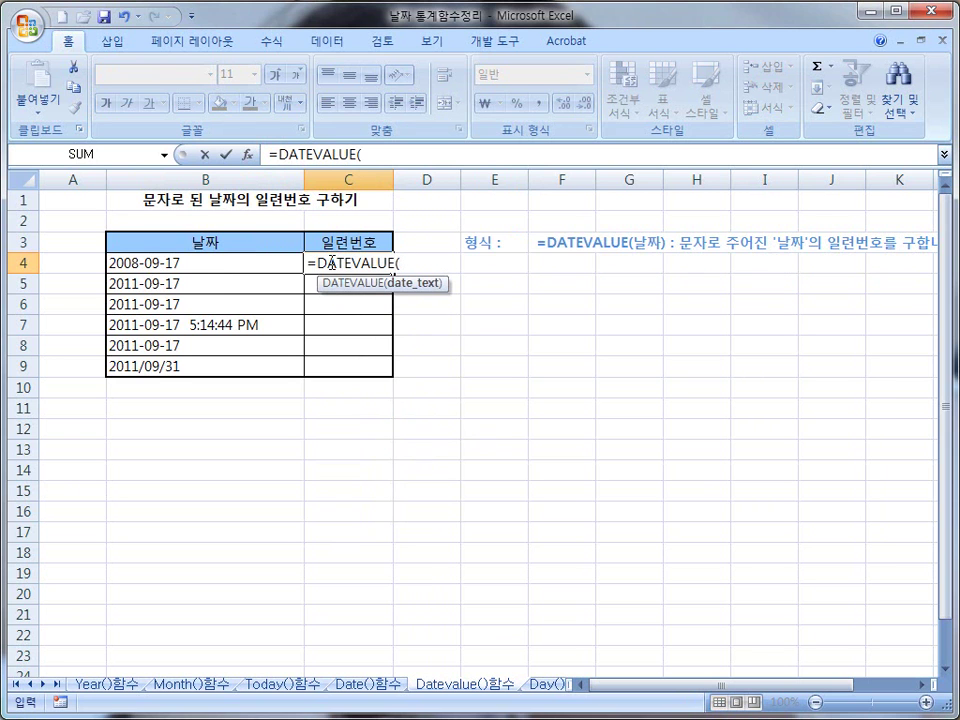
{"action": "left_click", "coordinate": [225, 262]}
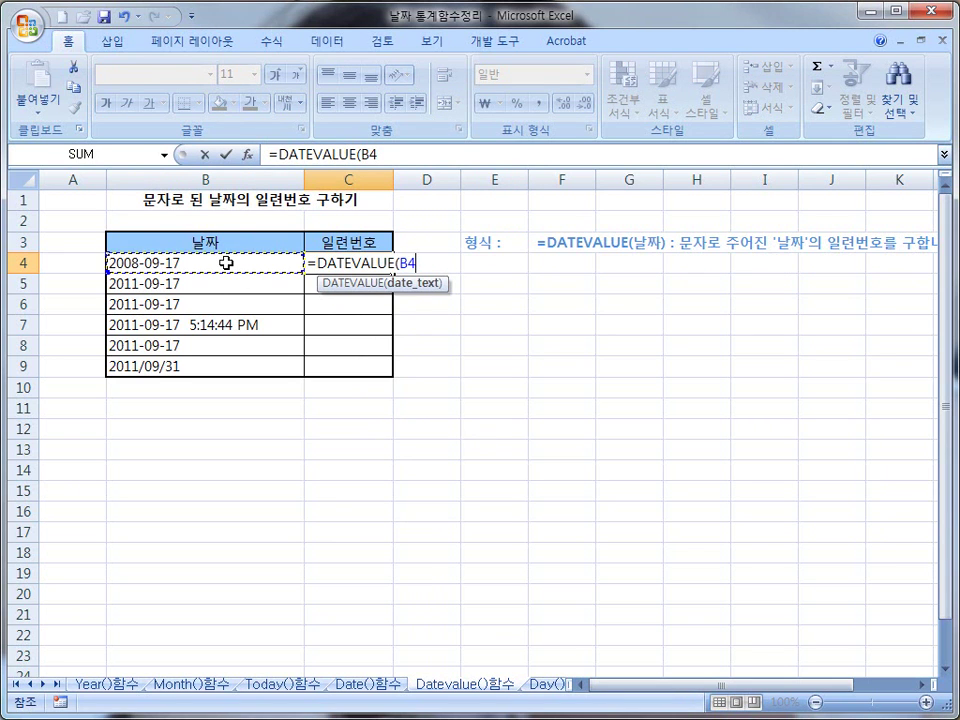
{"action": "type", "text": ")"}
{"action": "key", "text": "Return"}
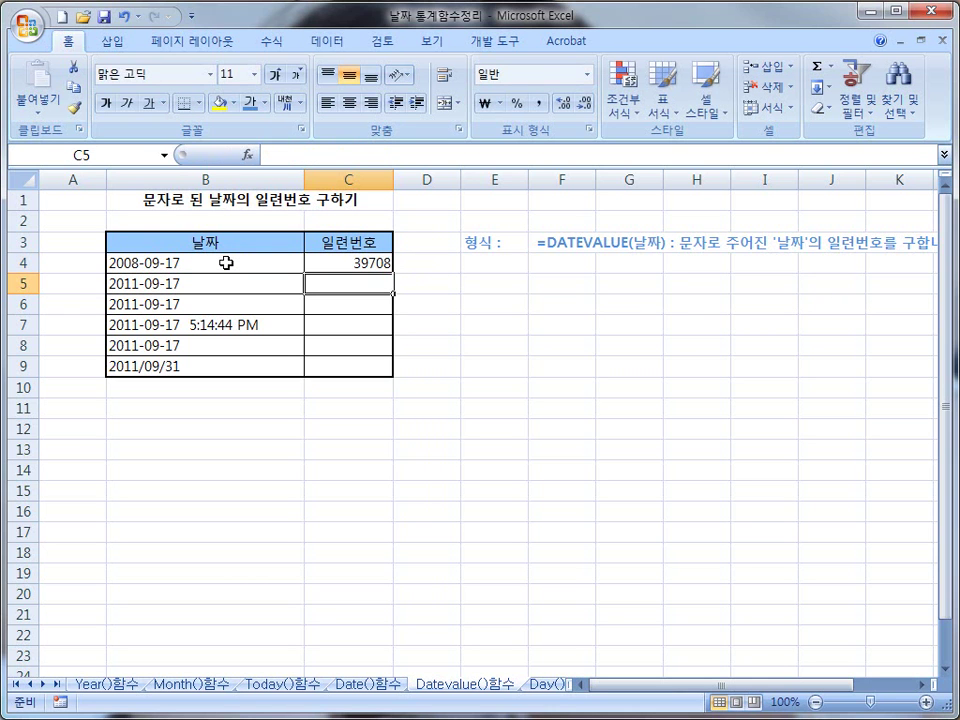
Compare the DATE formula in E4 of the Date()함수 sheet with the DATEVALUE formula in C4 of the Datevalue()함수 sheet
{"action": "left_click", "coordinate": [367, 685]}
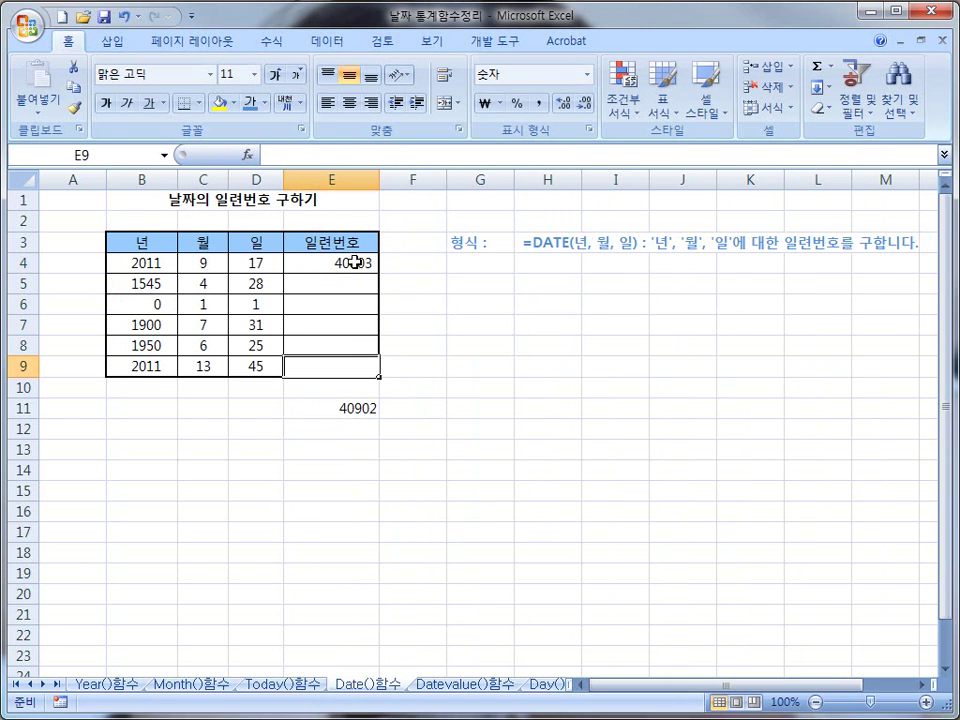
{"action": "left_click", "coordinate": [312, 263]}
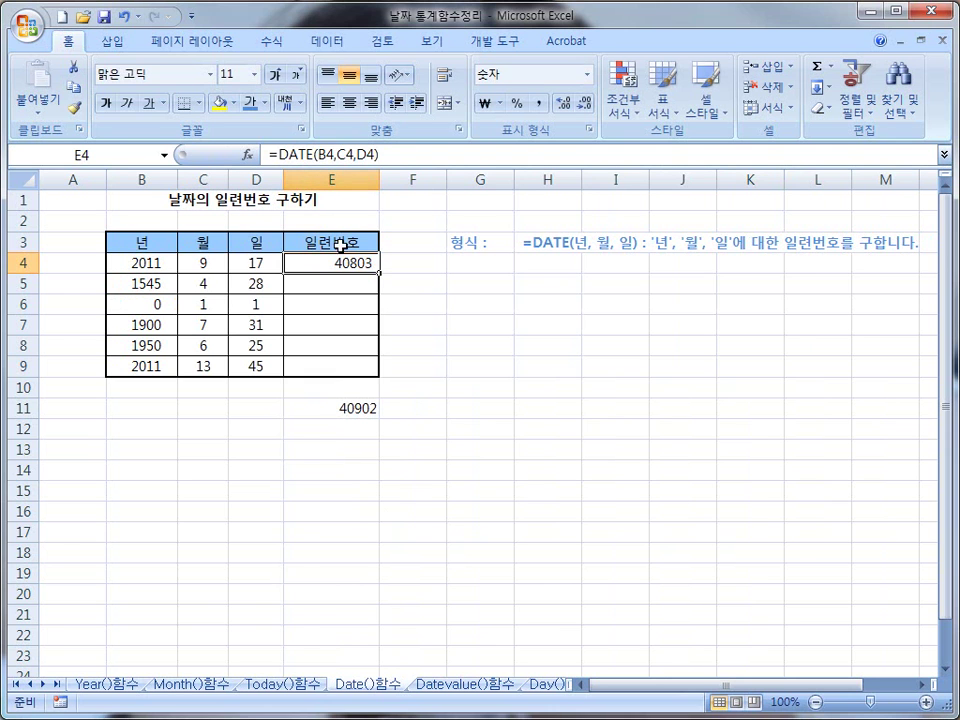
{"action": "left_click", "coordinate": [457, 688]}
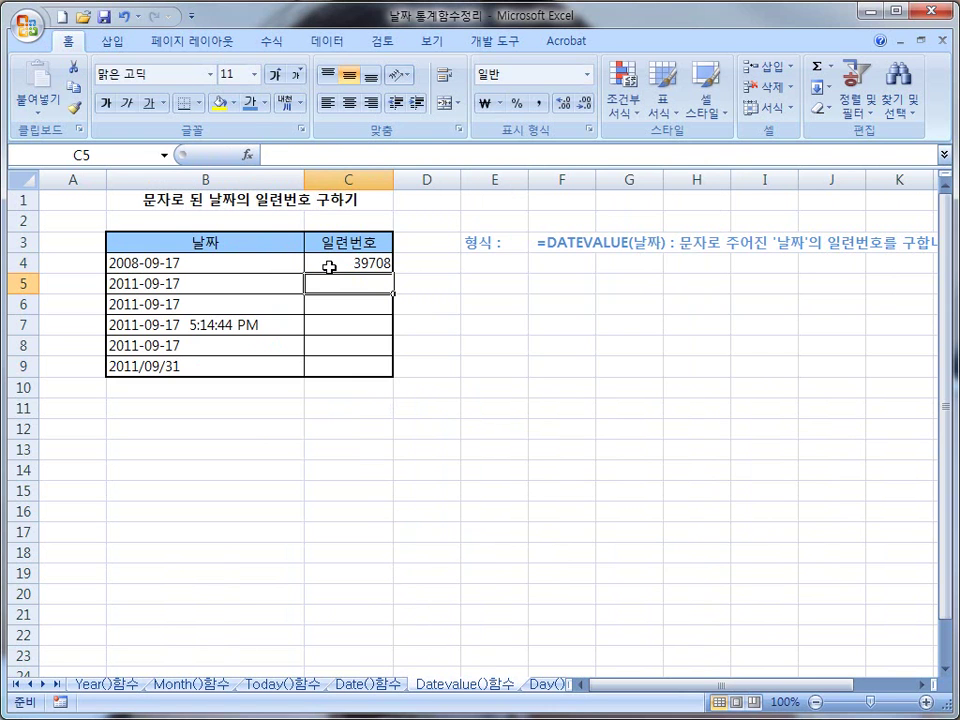
{"action": "key", "text": "Up"}
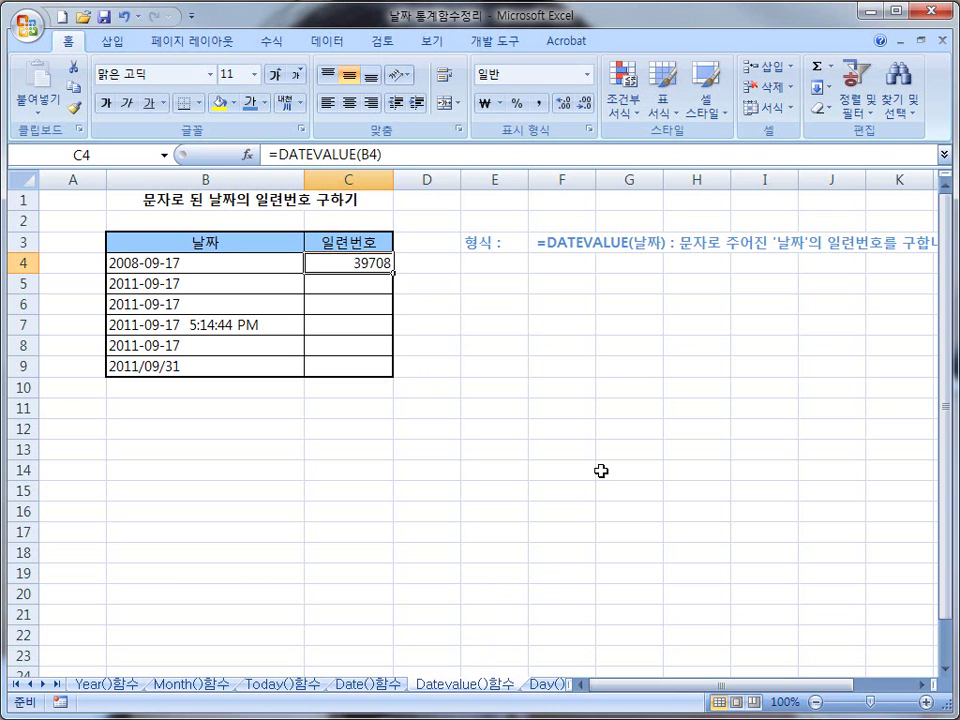
Switch to the Day()함수 sheet and enter =DAY(B4) in cell C4 to extract the day from the first date
{"action": "left_click", "coordinate": [546, 685]}
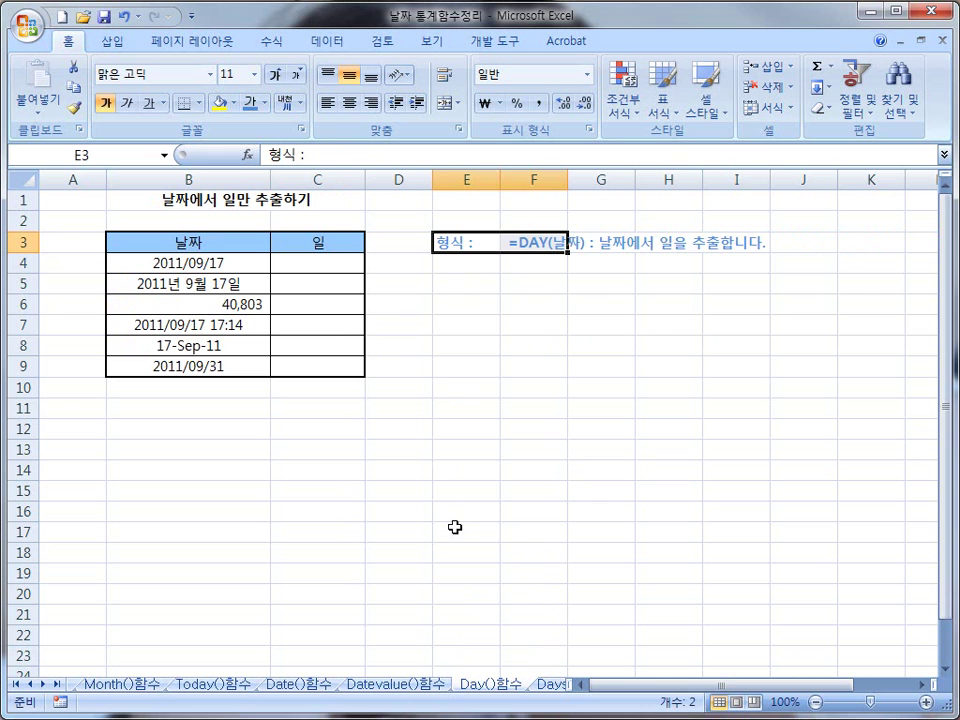
{"action": "left_click", "coordinate": [450, 306]}
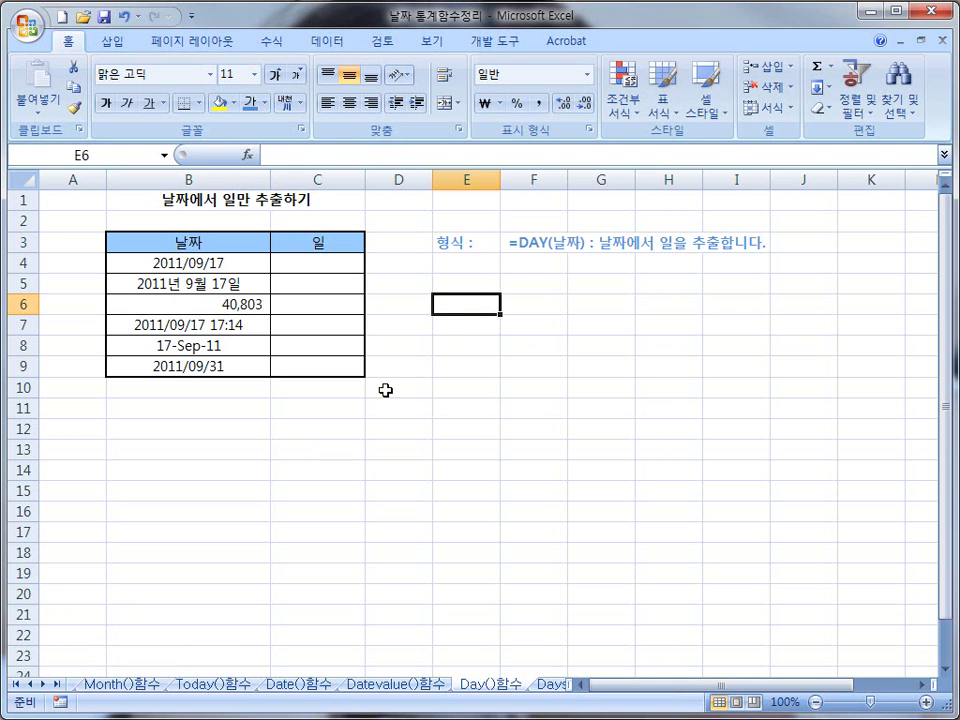
{"action": "left_click", "coordinate": [297, 266]}
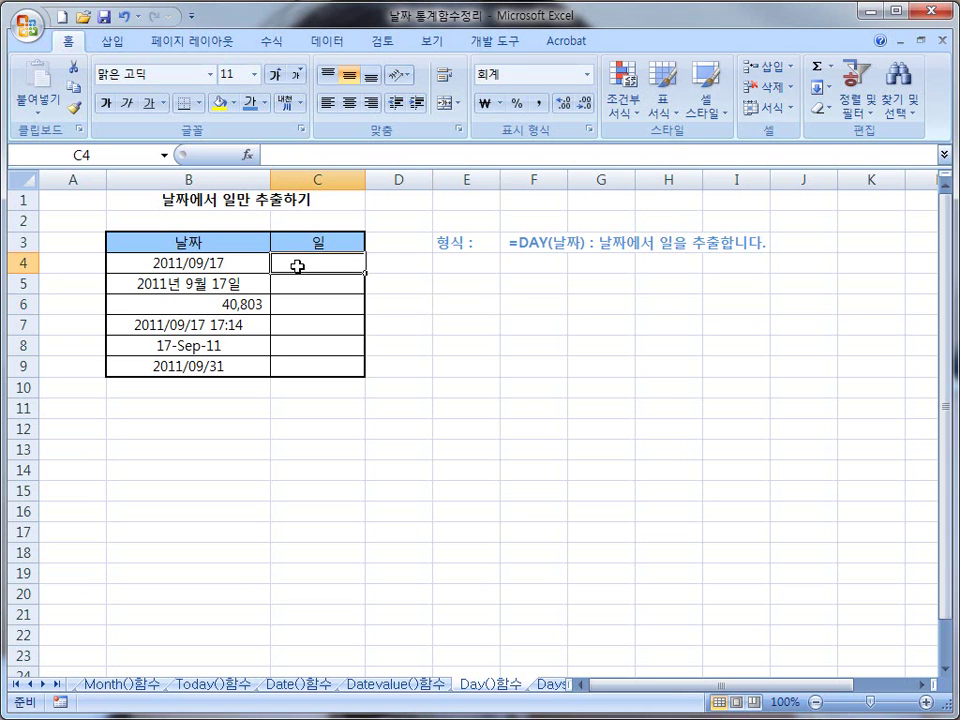
{"action": "type", "text": "=ㅇ"}
{"action": "key", "text": "BackSpace"}
{"action": "type", "text": "DAY("}
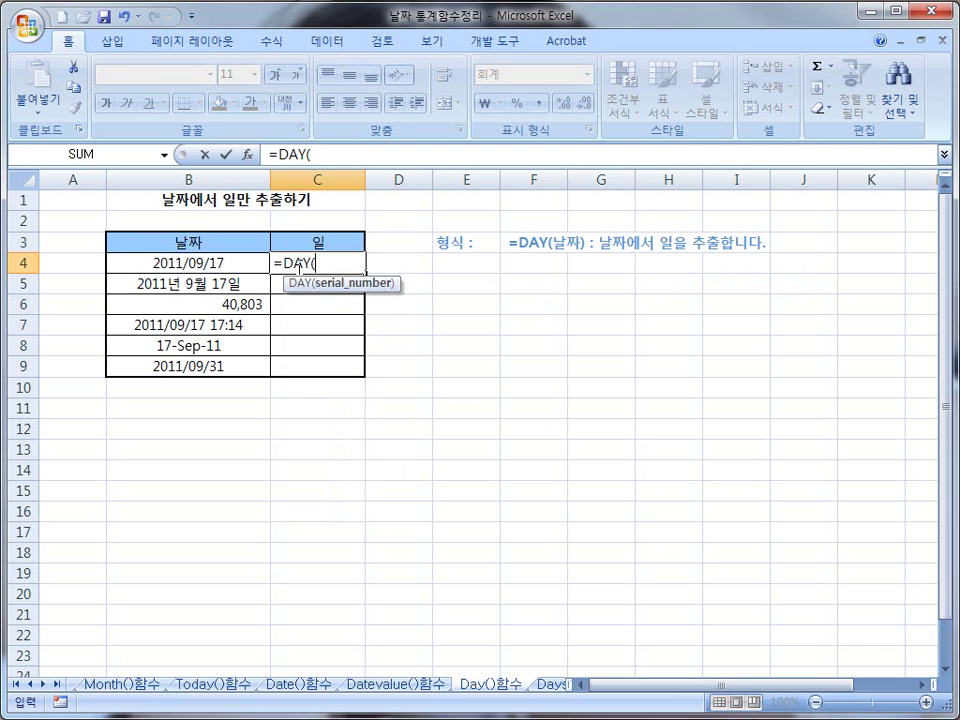
{"action": "left_click", "coordinate": [199, 261]}
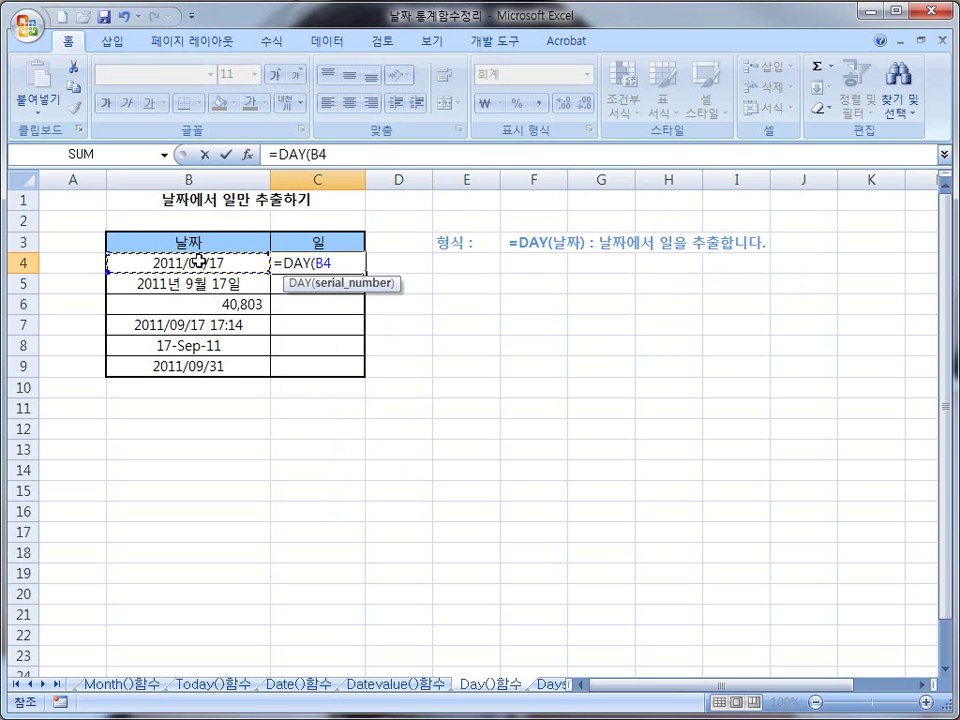
{"action": "type", "text": ")"}
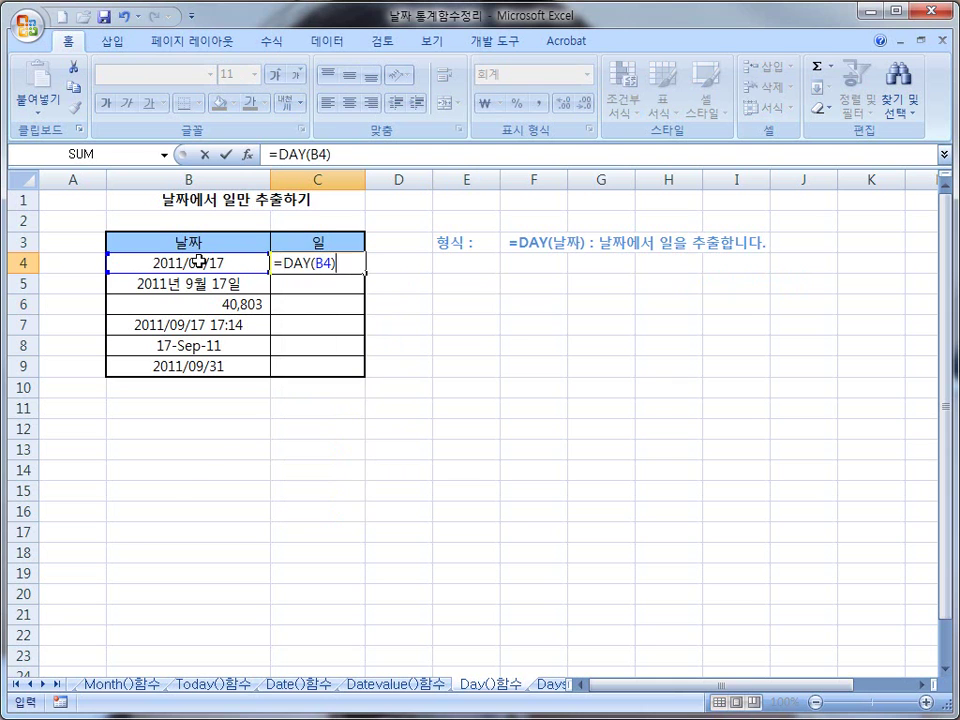
{"action": "key", "text": "Return"}
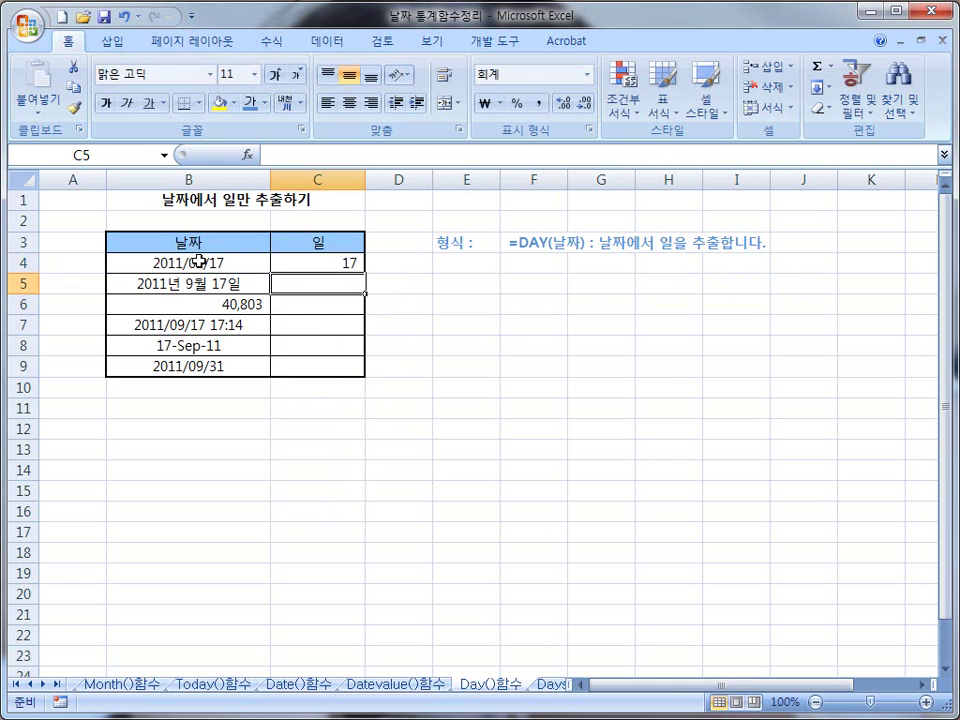
Fill the DAY formula from C4 down through C9 and check the copied formula in C6
{"action": "left_click", "coordinate": [336, 270]}
{"action": "left_click_drag", "start_coordinate": [366, 272], "coordinate": [356, 369]}
{"action": "left_click", "coordinate": [311, 304]}
{"action": "left_click", "coordinate": [309, 261]}
{"action": "left_click", "coordinate": [312, 301]}
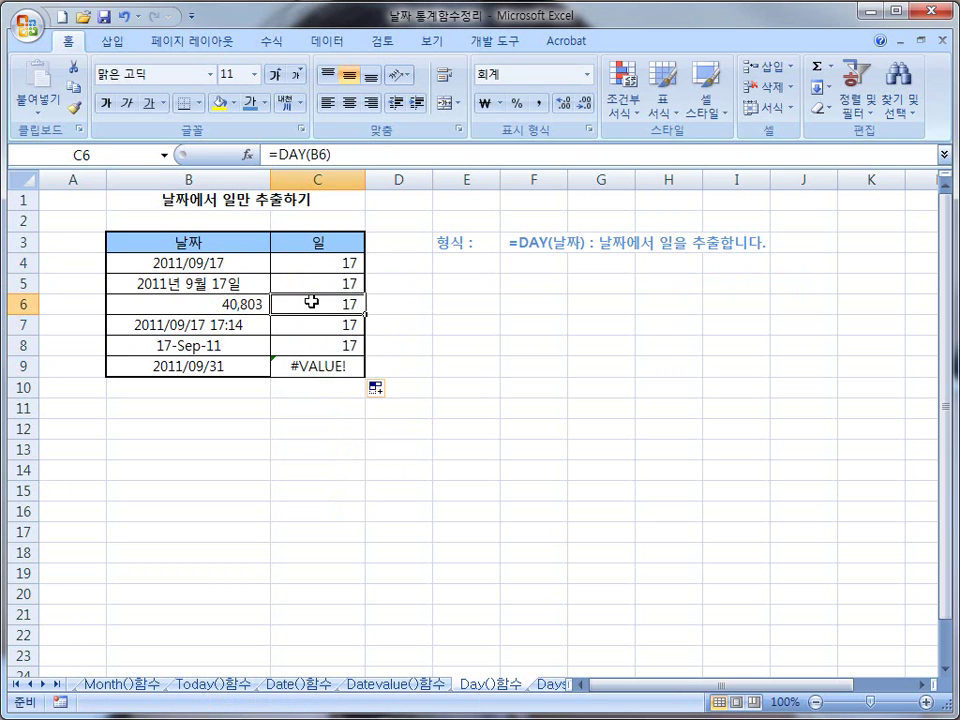
{"action": "left_click", "coordinate": [434, 305]}
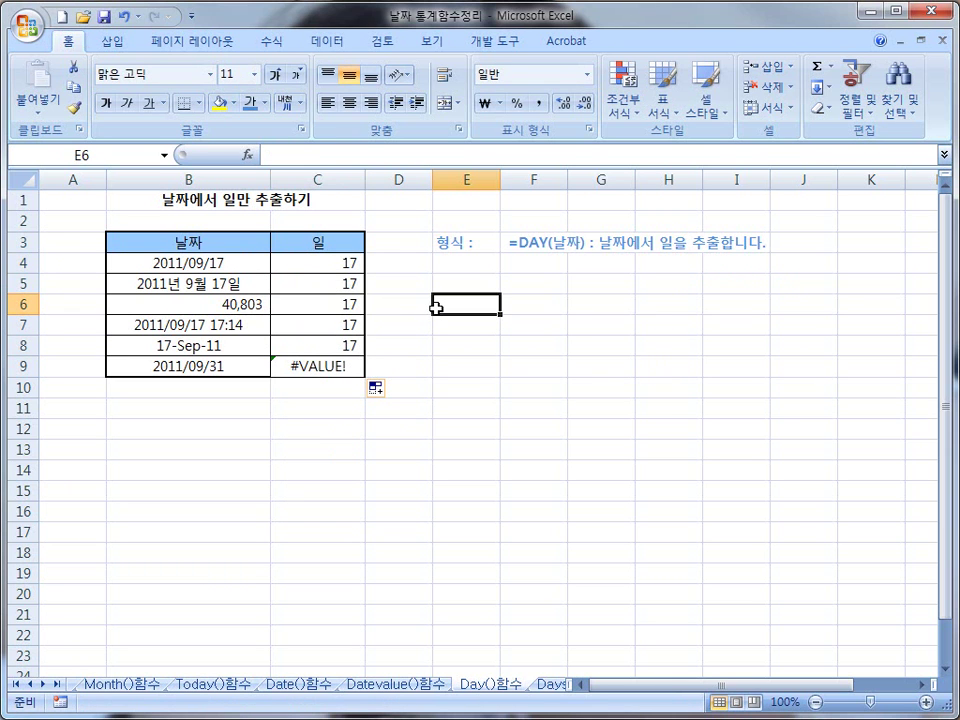